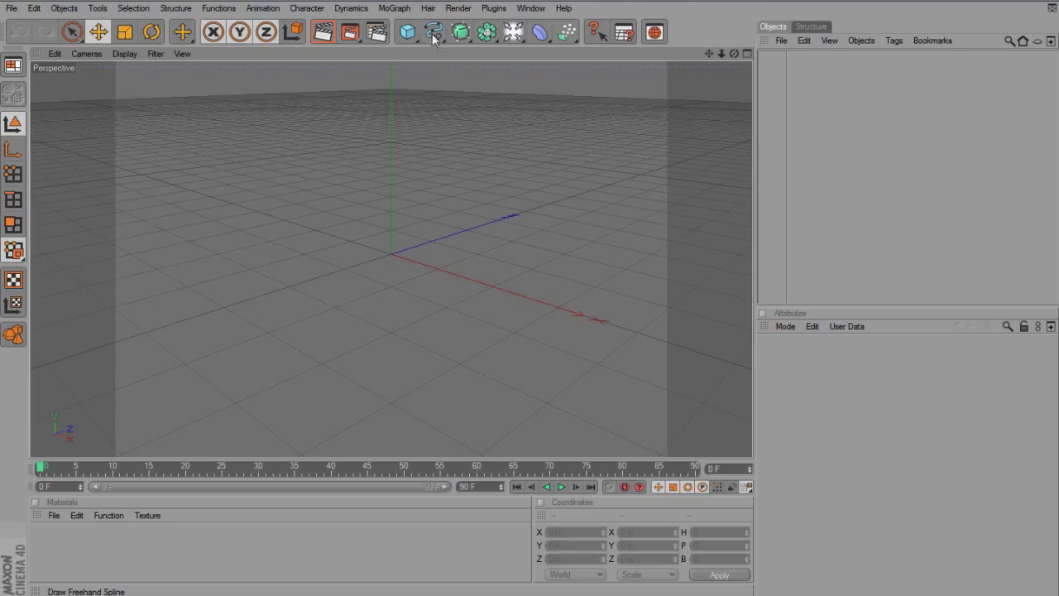
Step: Add a MoGraph Text Object and replace its text with 'Chrome'
{"action": "left_click", "coordinate": [430, 40]}
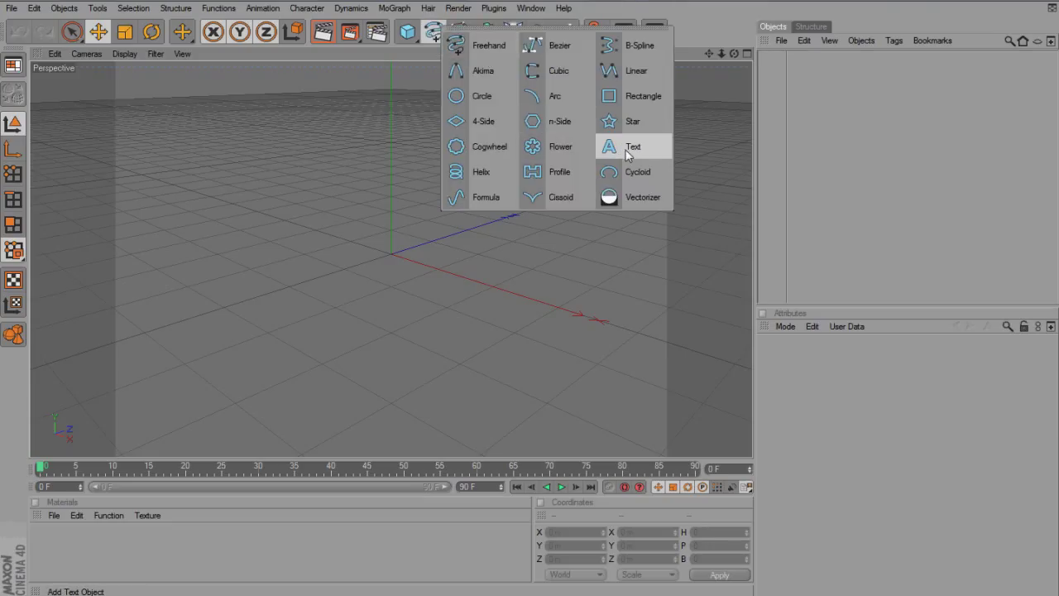
{"action": "left_click", "coordinate": [994, 201]}
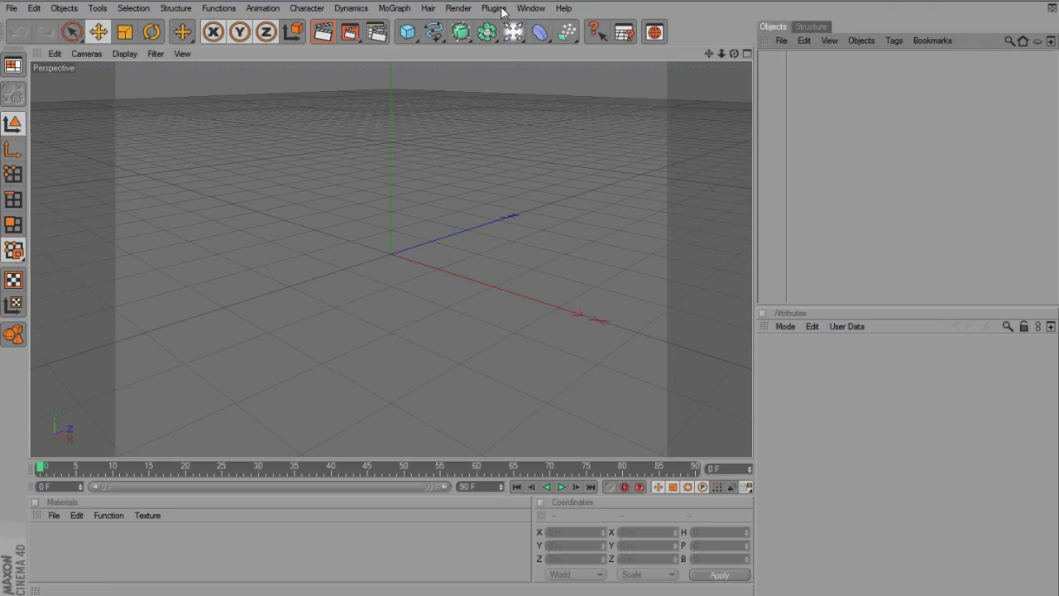
{"action": "left_click", "coordinate": [404, 10]}
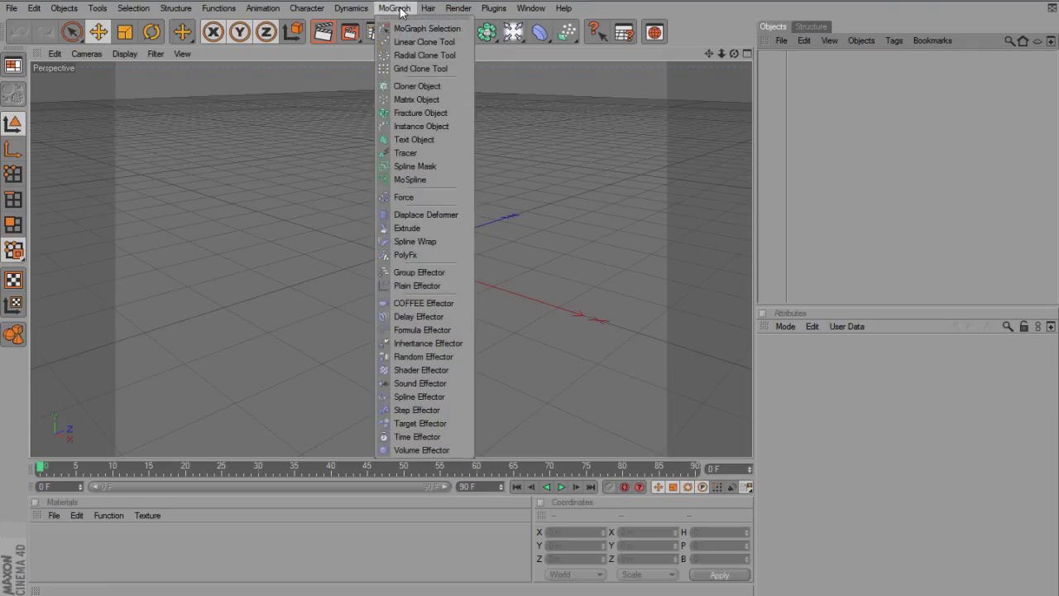
{"action": "left_click", "coordinate": [432, 139]}
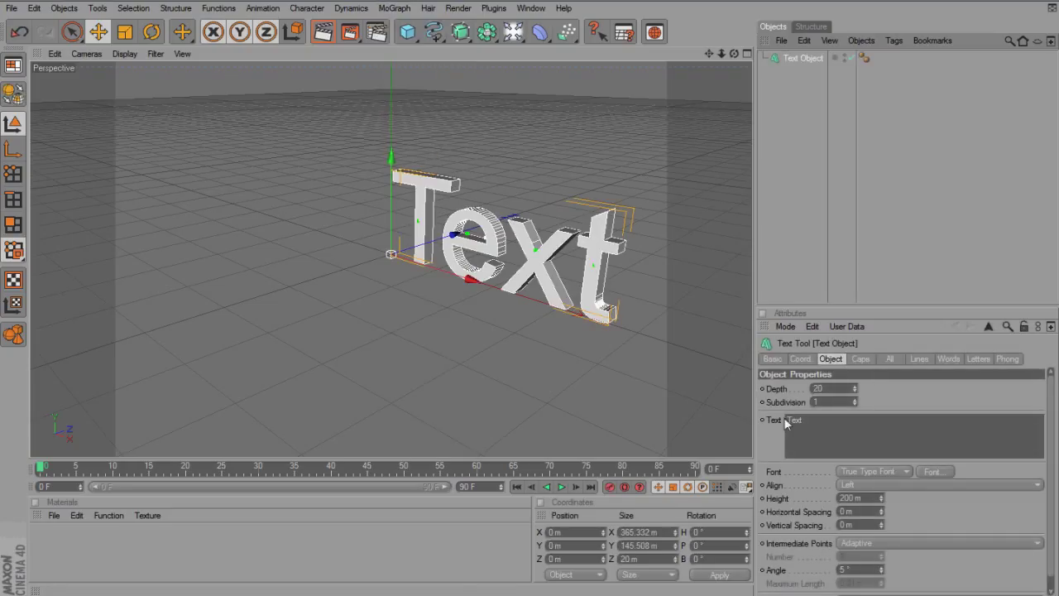
{"action": "left_click", "coordinate": [864, 434]}
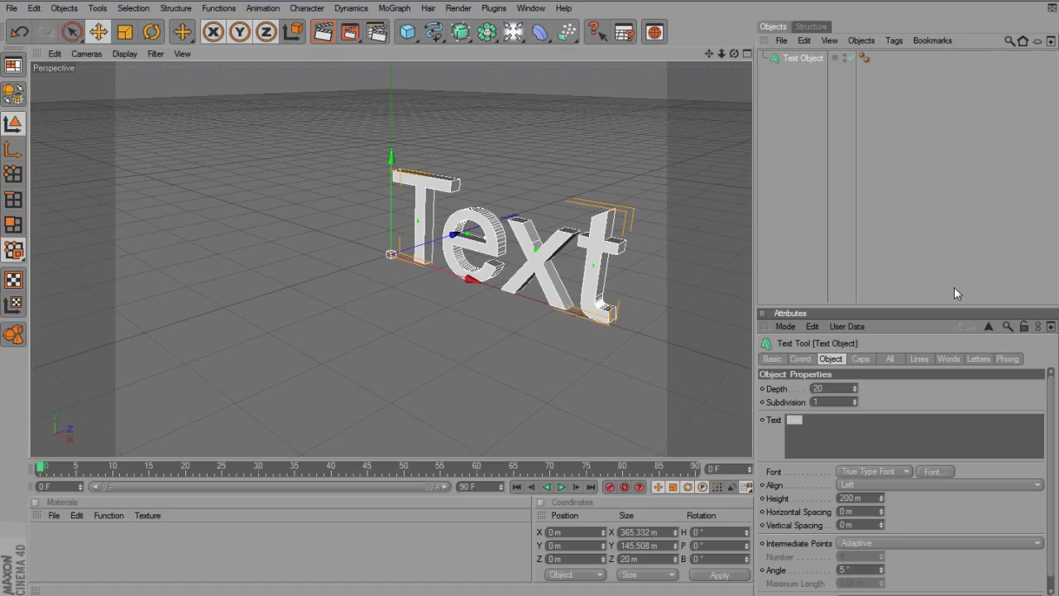
{"action": "type", "text": "Chrome"}
{"action": "left_click", "coordinate": [926, 283]}
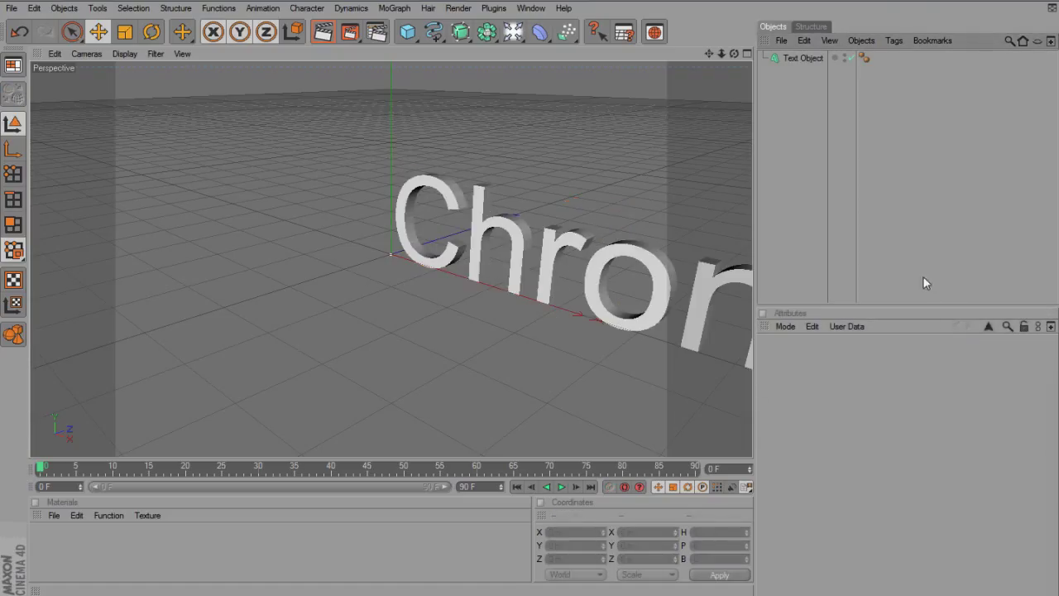
{"action": "left_click", "coordinate": [569, 290]}
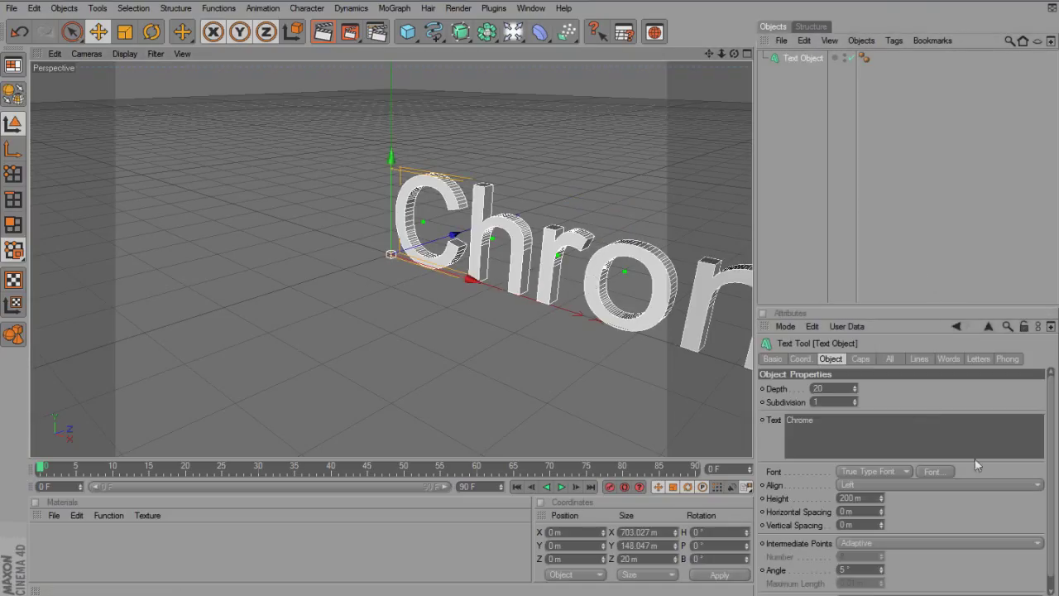
Step: Switch the text's font to BankGothic Md BT
{"action": "left_click", "coordinate": [933, 471]}
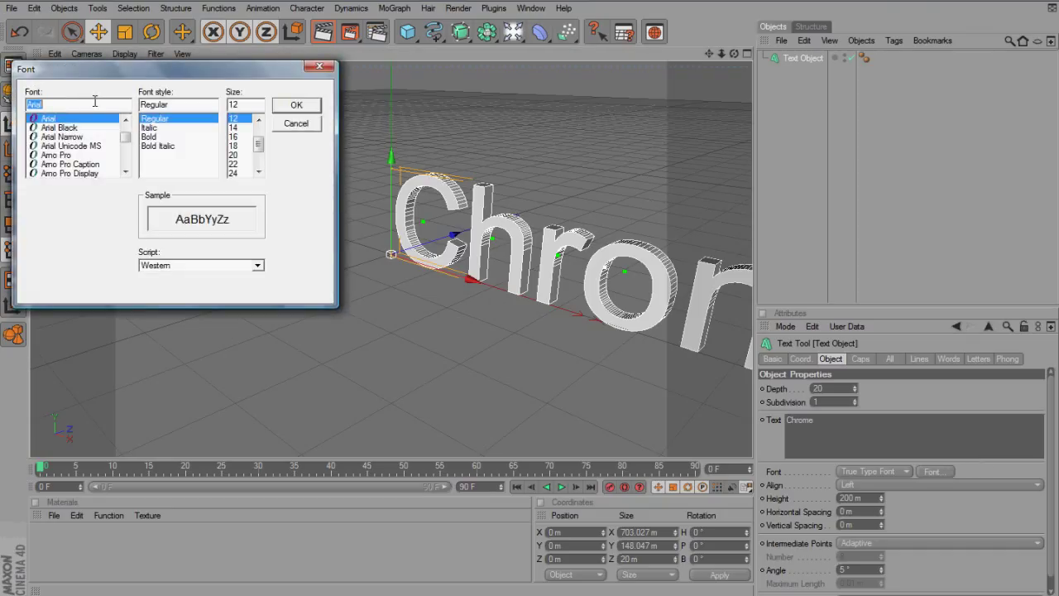
{"action": "type", "text": "banm"}
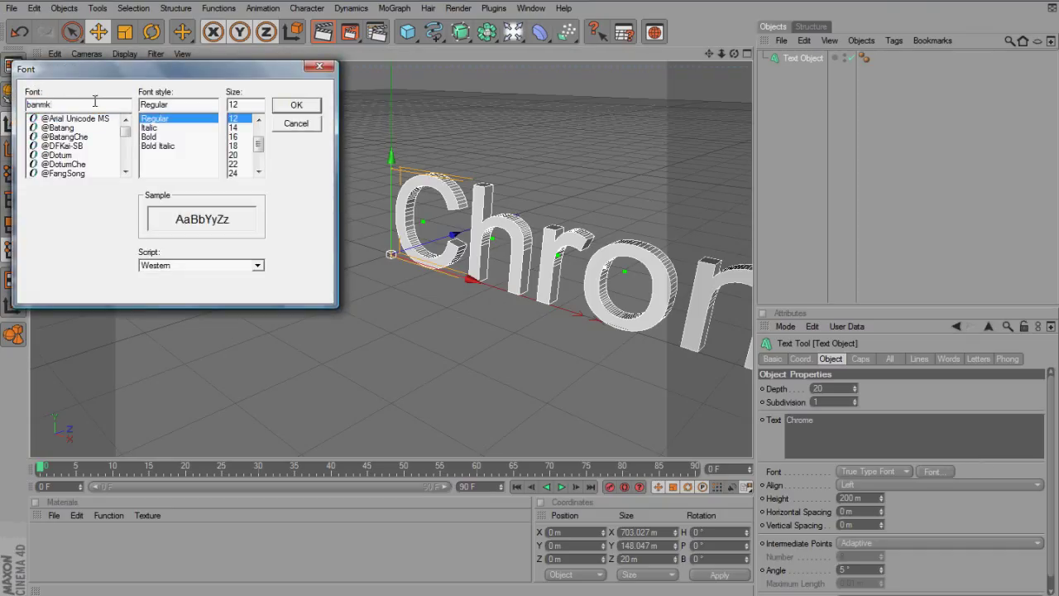
{"action": "type", "text": "k"}
{"action": "key", "text": "BackSpace"}
{"action": "key", "text": "BackSpace"}
{"action": "key", "text": "BackSpace"}
{"action": "type", "text": "nk"}
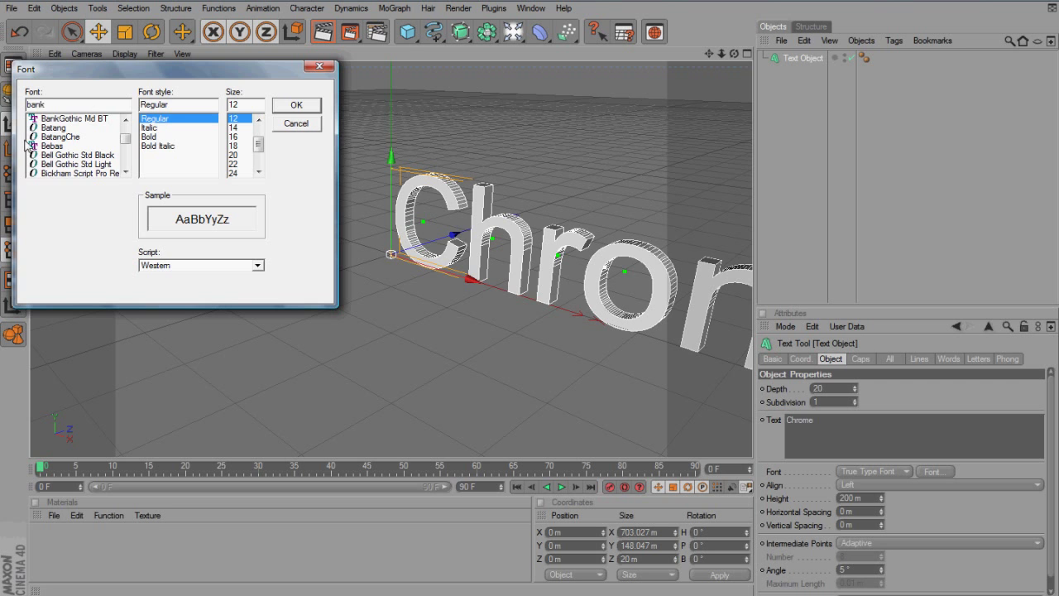
{"action": "left_click", "coordinate": [51, 119]}
{"action": "left_click", "coordinate": [316, 111]}
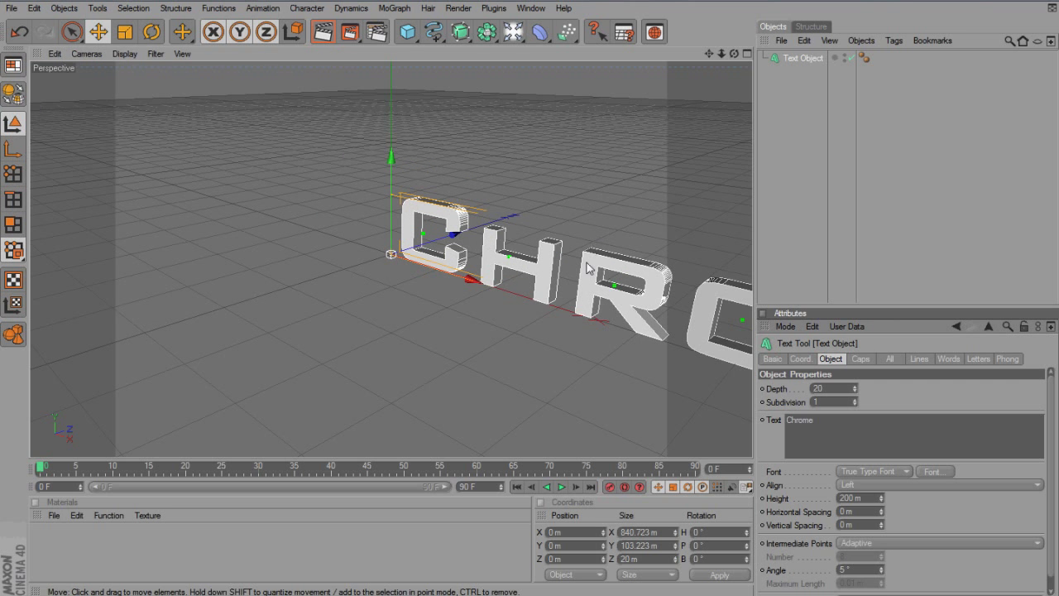
Step: Shift the CHROME text left along X, zoom in on it, and render a preview
{"action": "left_click_drag", "start_coordinate": [466, 276], "coordinate": [530, 292]}
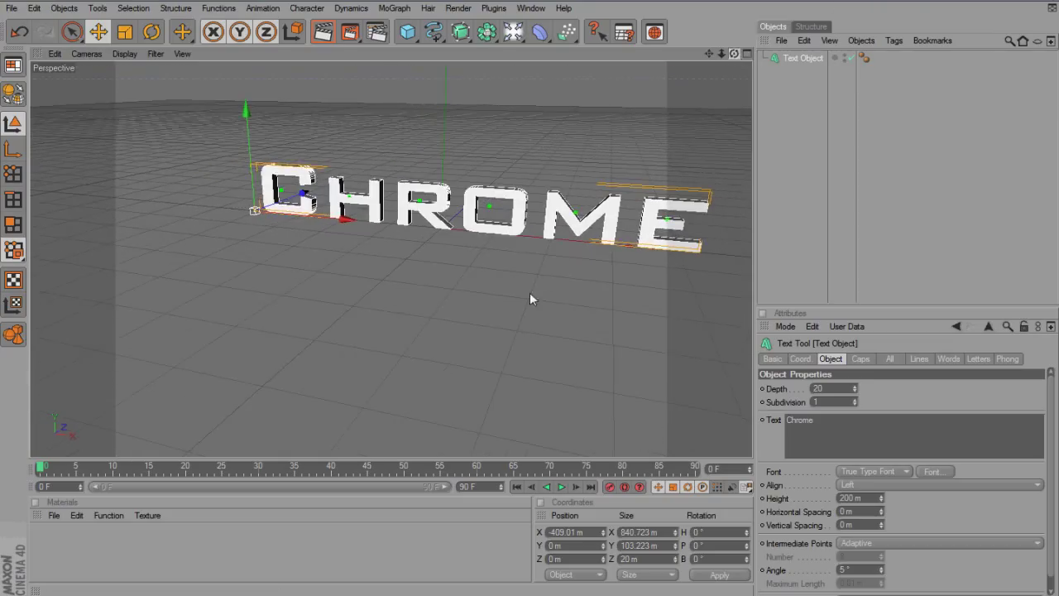
{"action": "left_click_drag", "start_coordinate": [718, 53], "coordinate": [530, 292]}
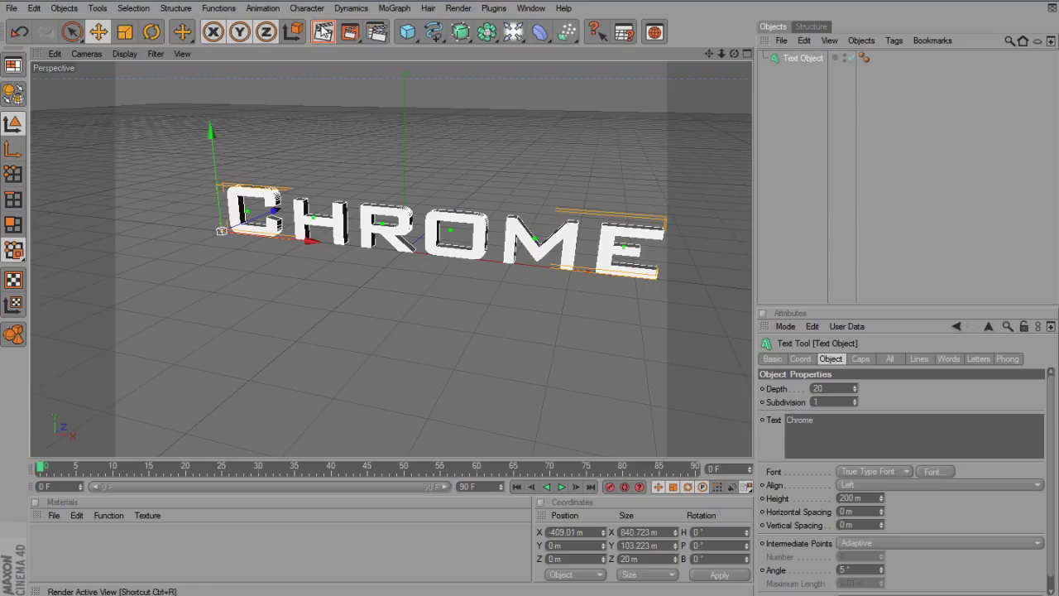
{"action": "left_click", "coordinate": [323, 31]}
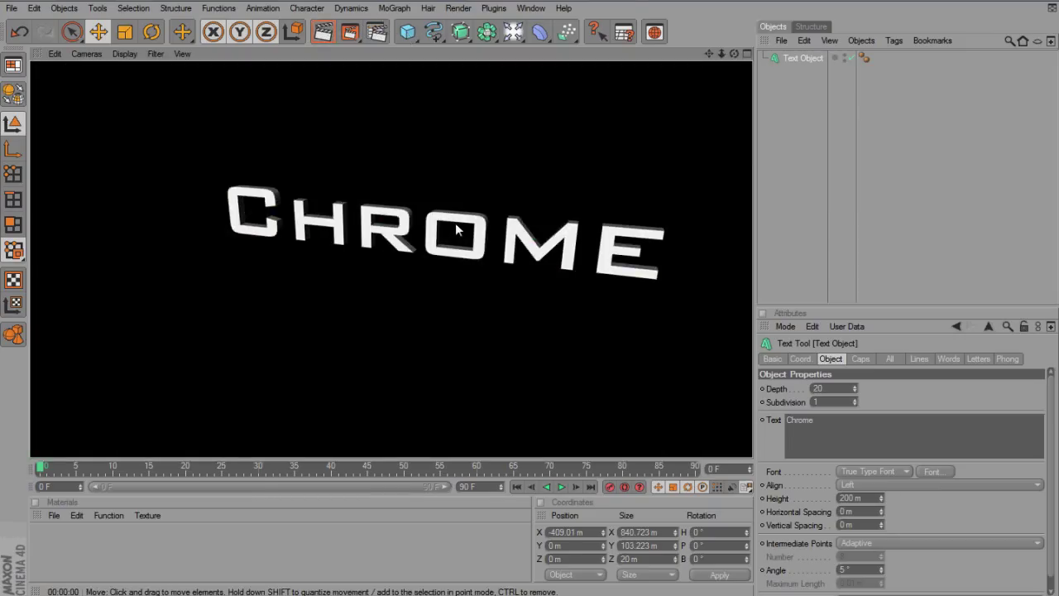
Step: Close the render and re-enter the text height as 200 m after briefly trying 214 m
{"action": "left_click_drag", "start_coordinate": [456, 233], "coordinate": [454, 227]}
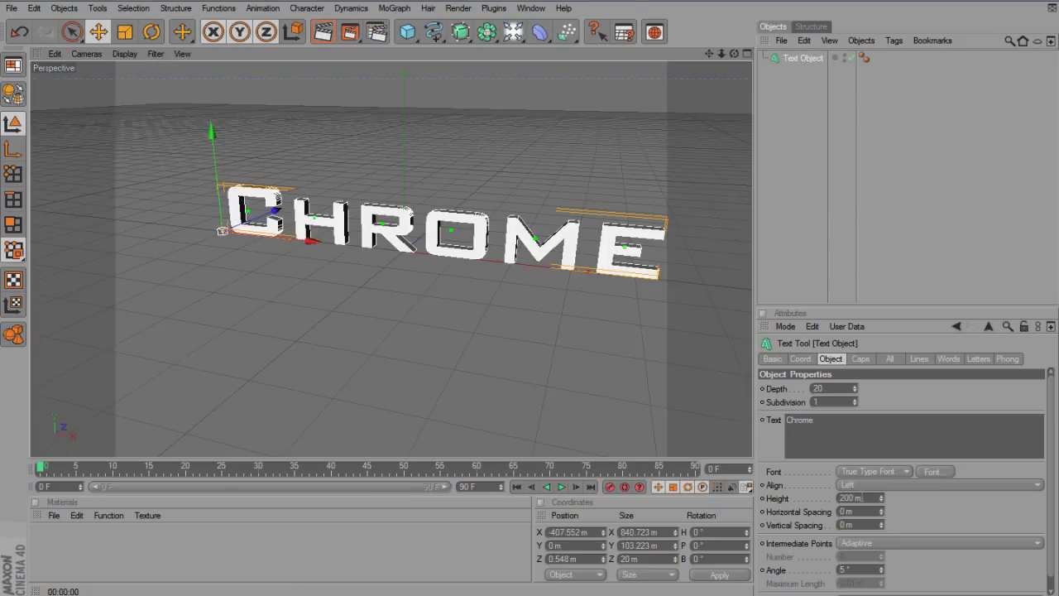
{"action": "left_click_drag", "start_coordinate": [880, 501], "coordinate": [880, 491]}
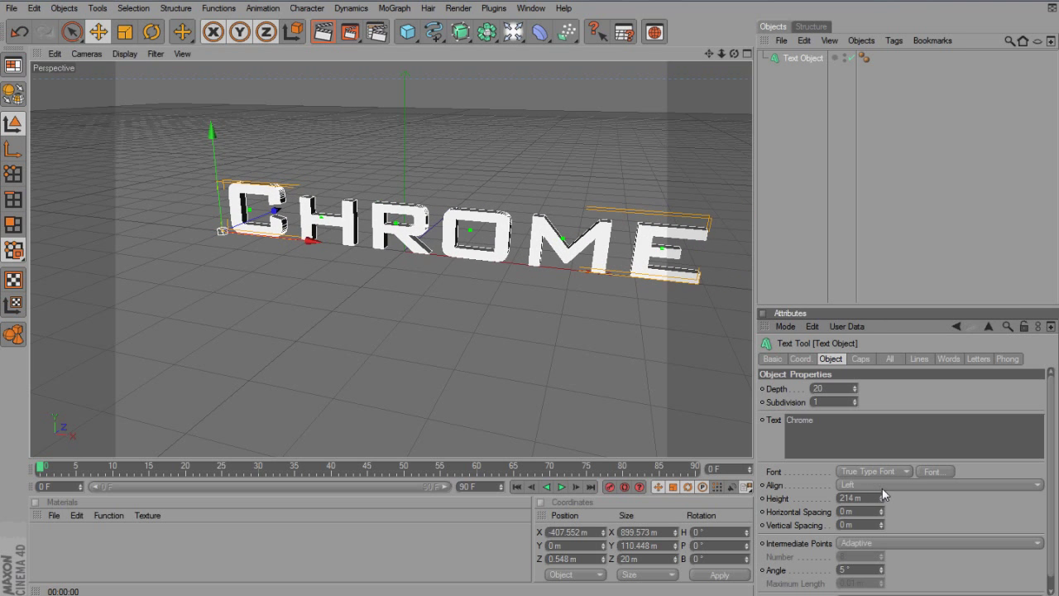
{"action": "scroll", "coordinate": [882, 487], "scroll_direction": "down", "scroll_amount": 2}
{"action": "scroll", "coordinate": [882, 488], "scroll_direction": "up", "scroll_amount": 1}
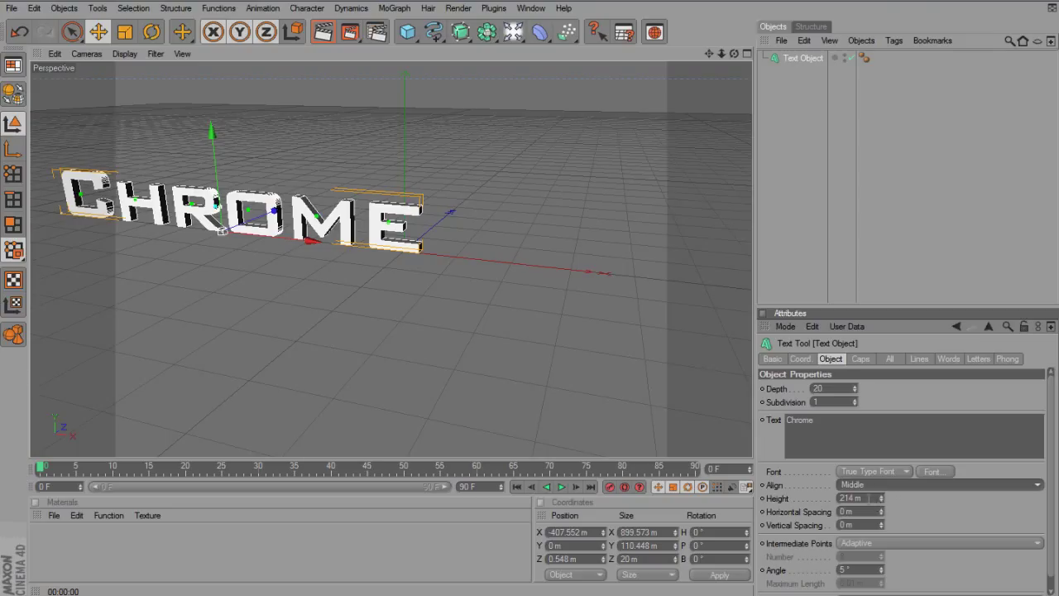
{"action": "double_click", "coordinate": [850, 497]}
{"action": "type", "text": "200"}
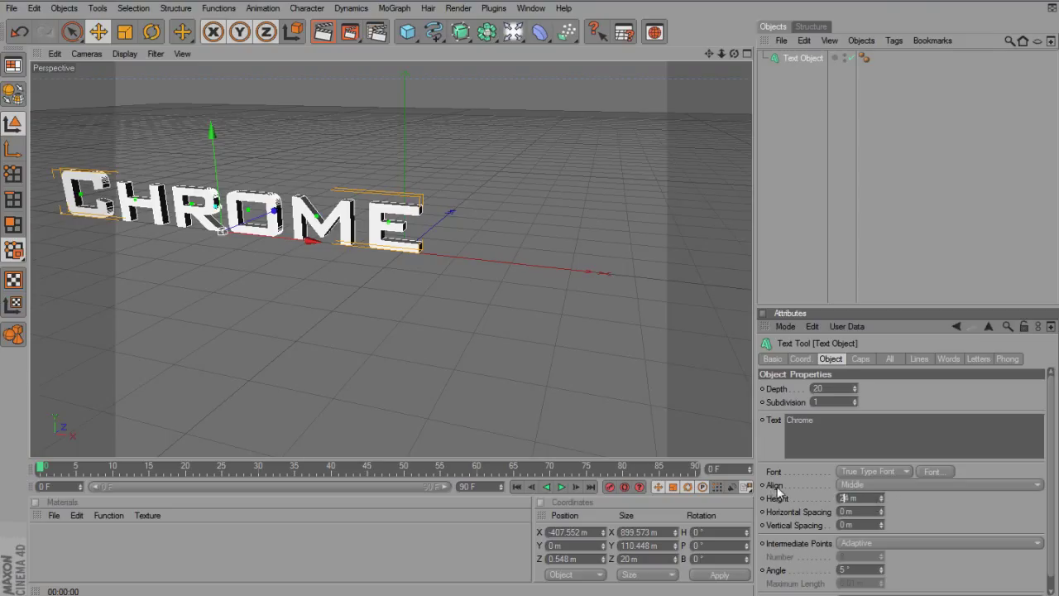
Step: Confirm the 200 m height and move the CHROME text right along X
{"action": "left_click", "coordinate": [836, 141]}
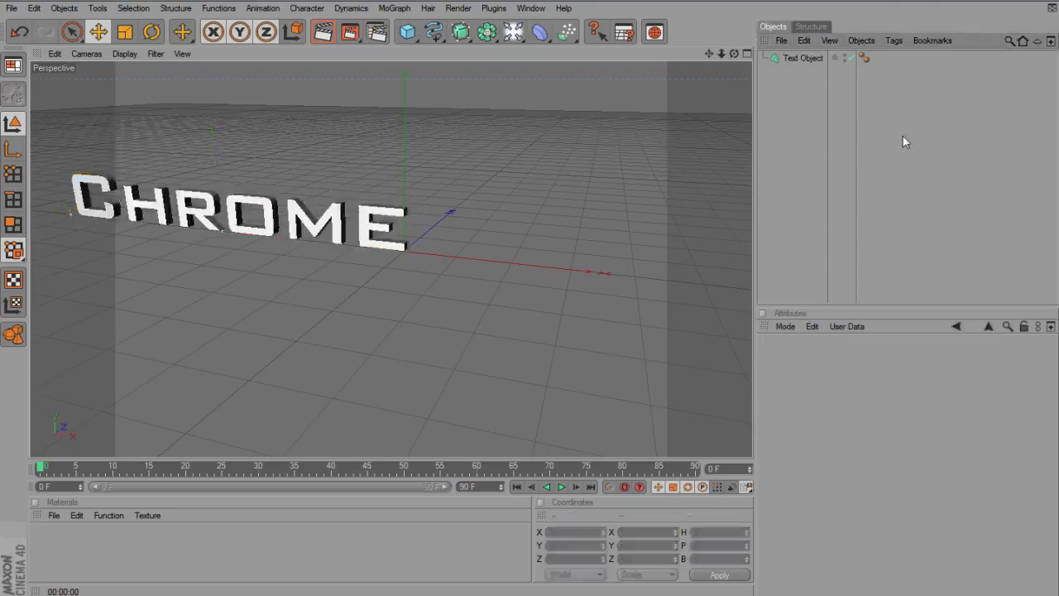
{"action": "left_click", "coordinate": [270, 222]}
{"action": "left_click_drag", "start_coordinate": [270, 222], "coordinate": [459, 248]}
{"action": "left_click", "coordinate": [896, 188]}
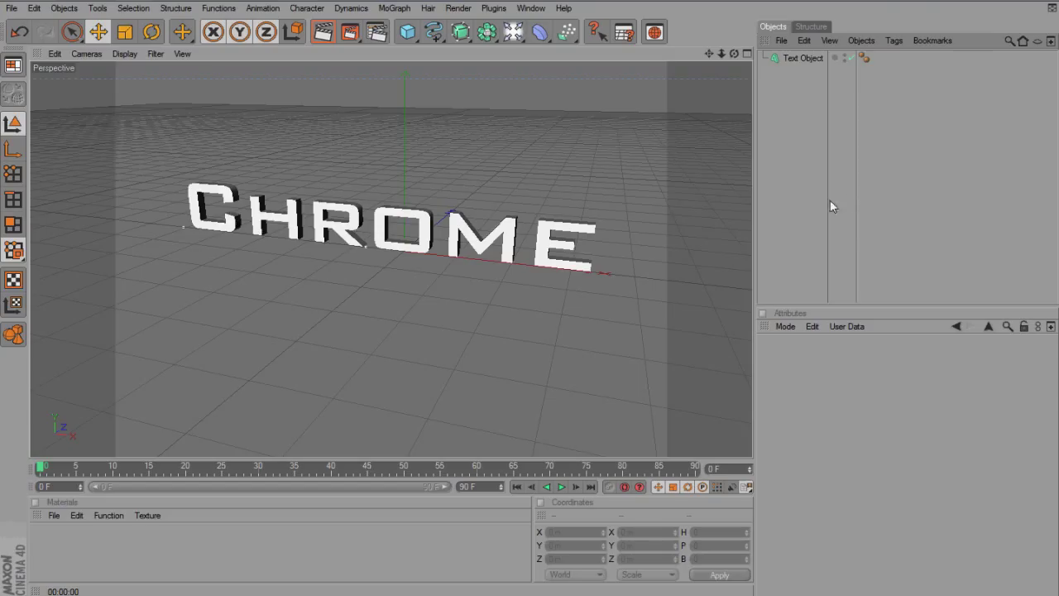
Step: Add a Plane with width 9999999 m and height 10000000 m
{"action": "left_click_drag", "start_coordinate": [407, 32], "coordinate": [505, 76]}
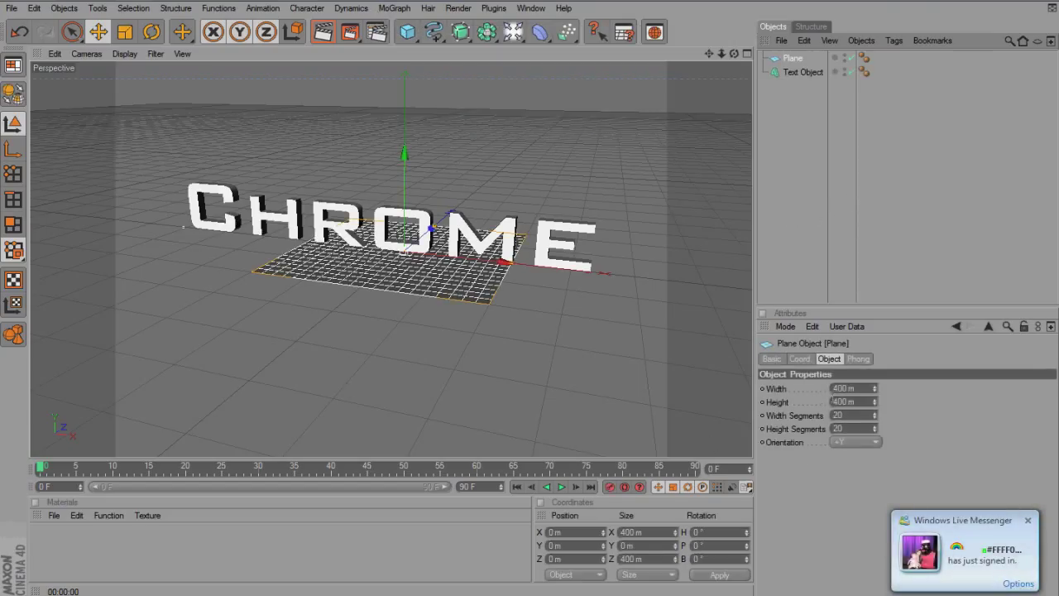
{"action": "double_click", "coordinate": [844, 388]}
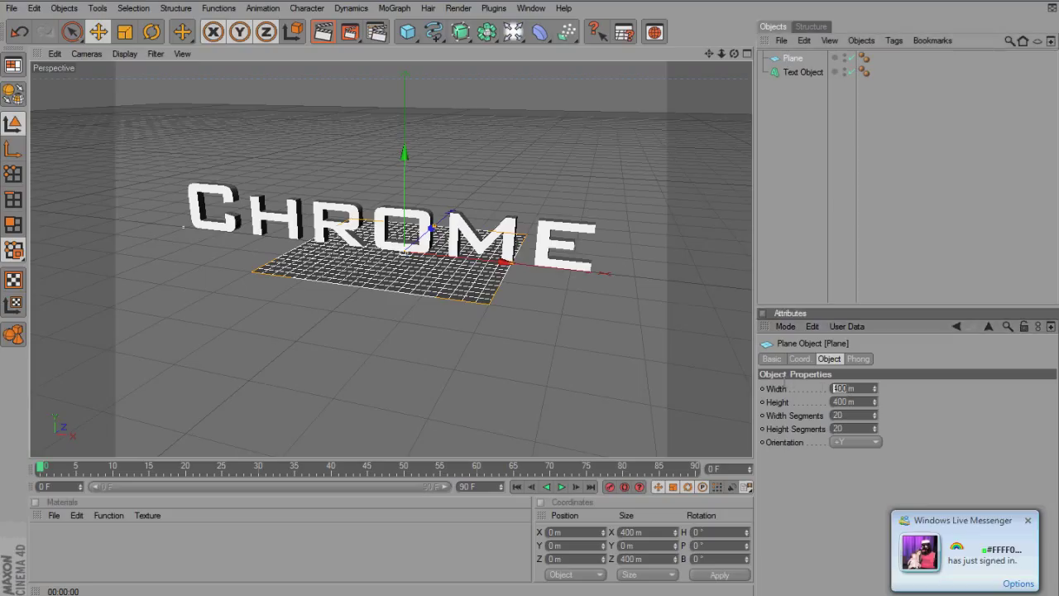
{"action": "type", "text": "9999999"}
{"action": "key", "text": "Tab"}
{"action": "type", "text": "10000000"}
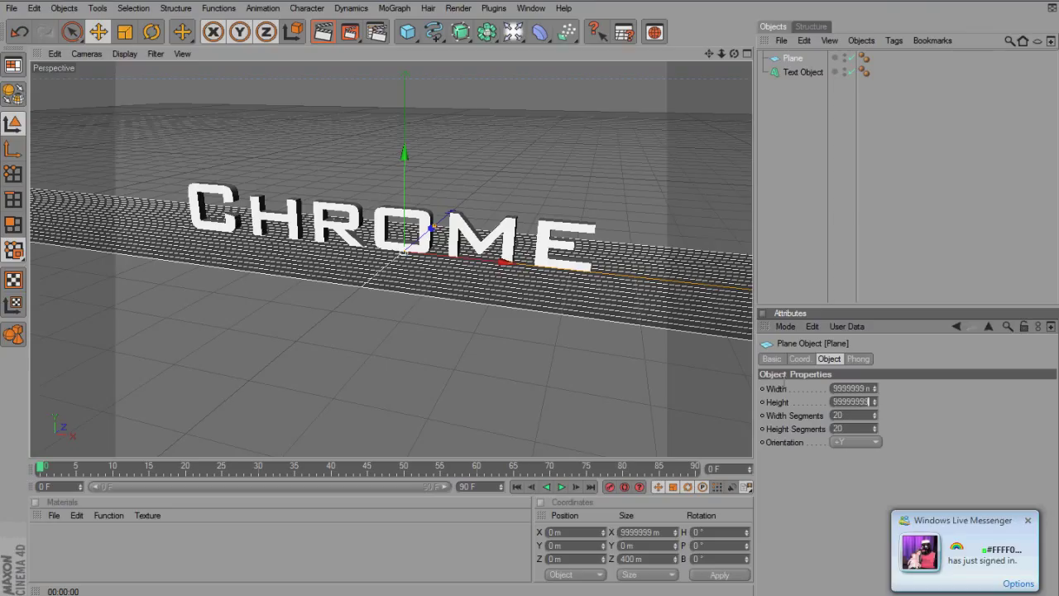
{"action": "key", "text": "Tab"}
{"action": "left_click", "coordinate": [780, 196]}
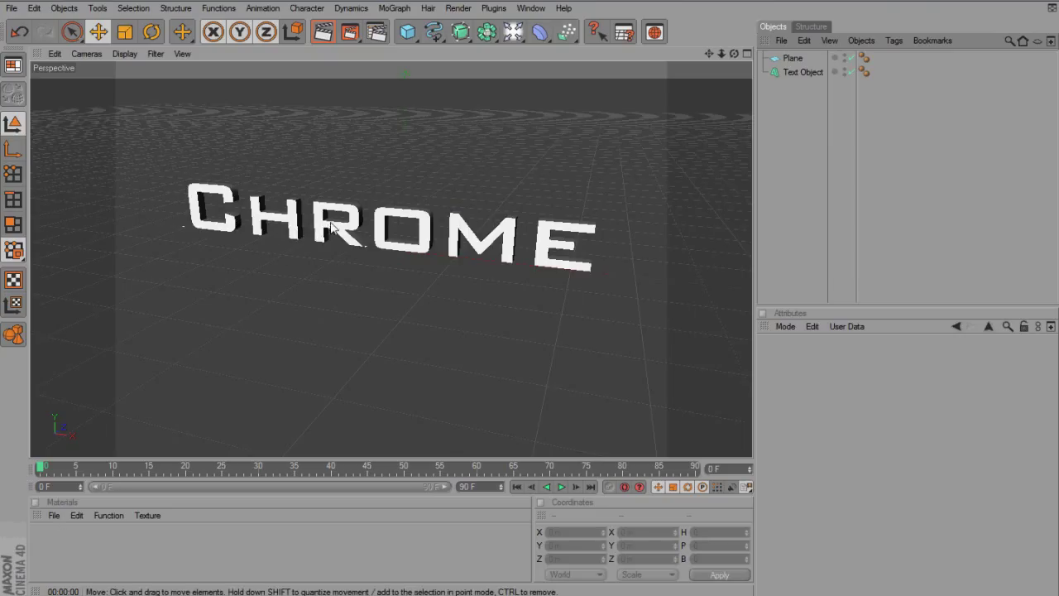
{"action": "left_click", "coordinate": [53, 515]}
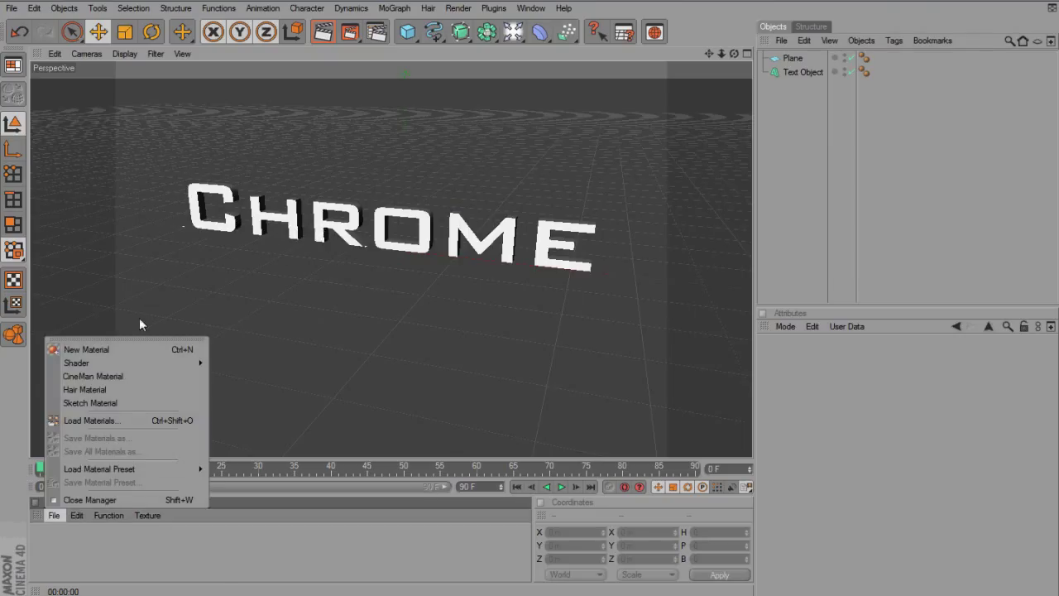
Step: Create a Nukei shader material, apply it to the CHROME text, and delete the spare Mat material
{"action": "left_click", "coordinate": [124, 351]}
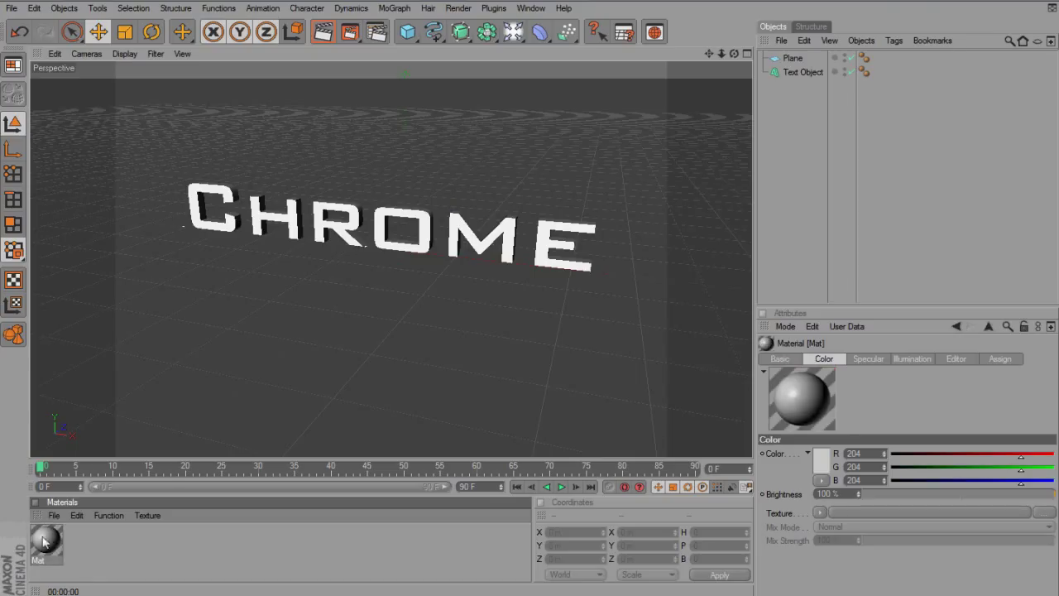
{"action": "left_click", "coordinate": [54, 515]}
{"action": "mouse_move", "coordinate": [95, 364]}
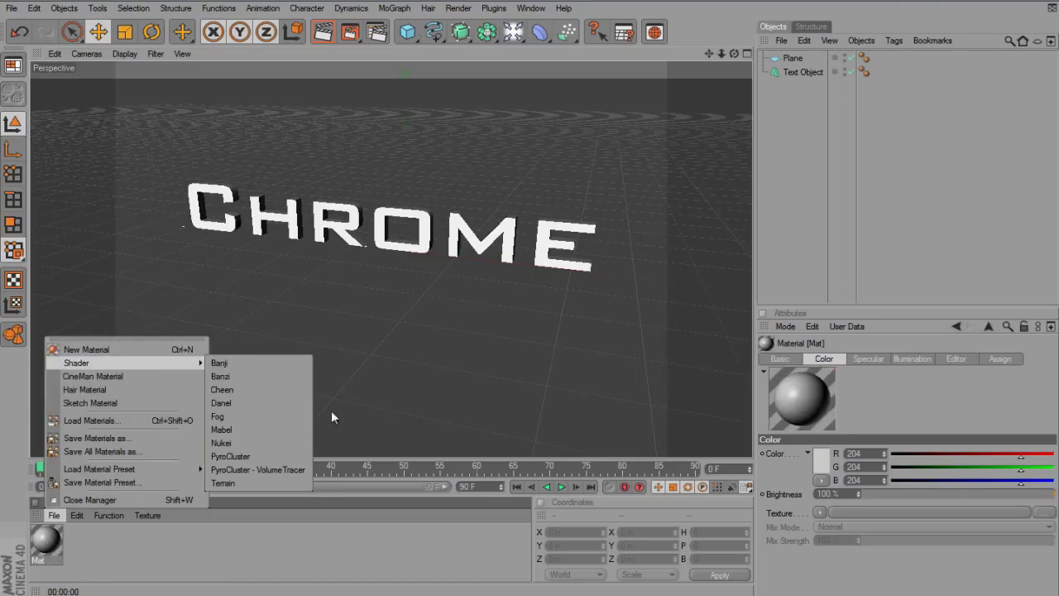
{"action": "left_click", "coordinate": [266, 443]}
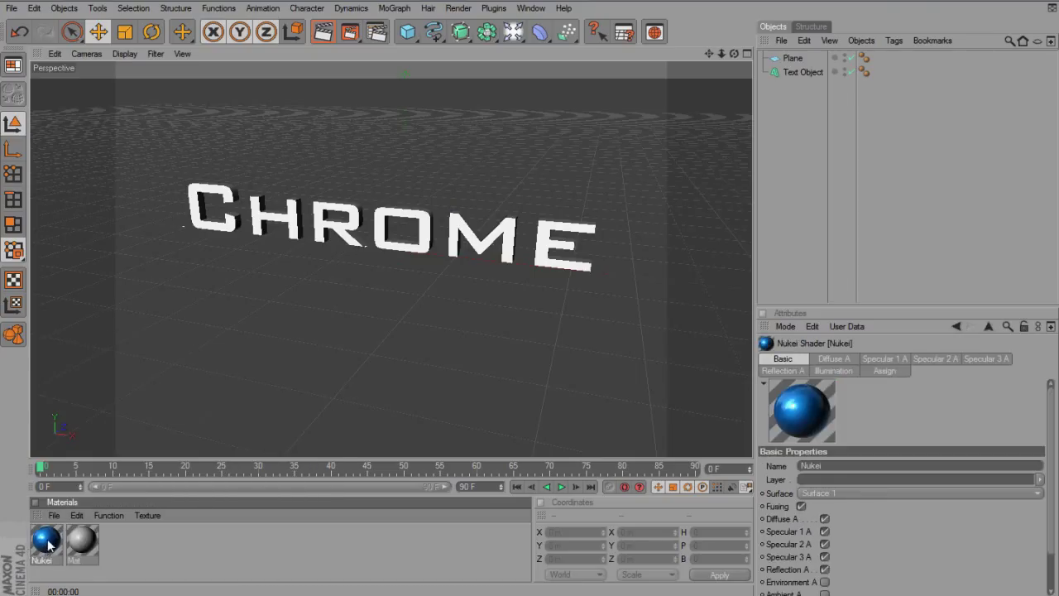
{"action": "left_click_drag", "start_coordinate": [265, 235], "coordinate": [273, 218]}
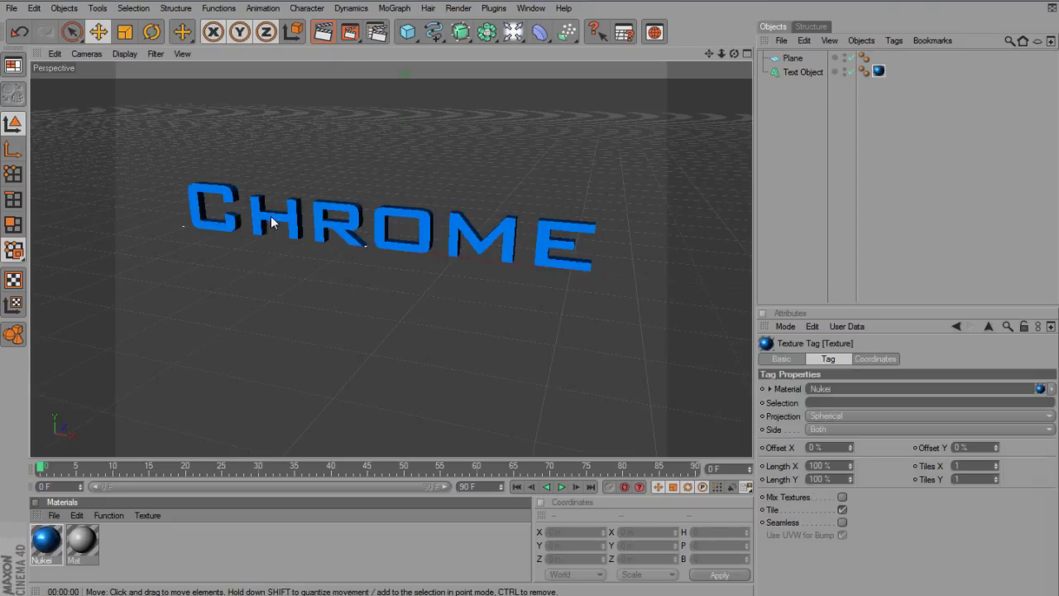
{"action": "left_click", "coordinate": [80, 558]}
{"action": "key", "text": "Delete"}
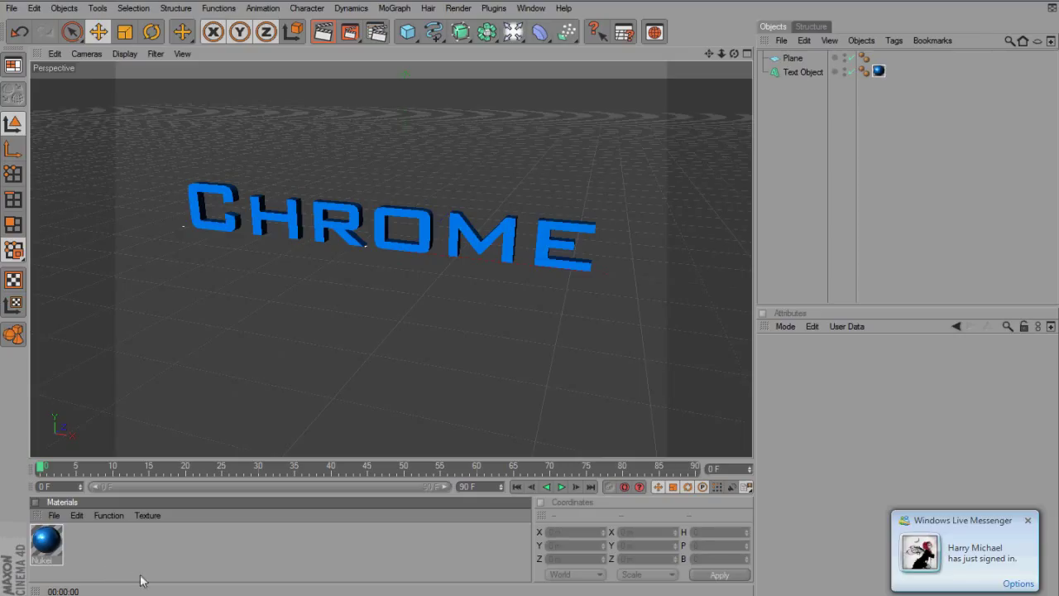
{"action": "left_click", "coordinate": [1027, 519]}
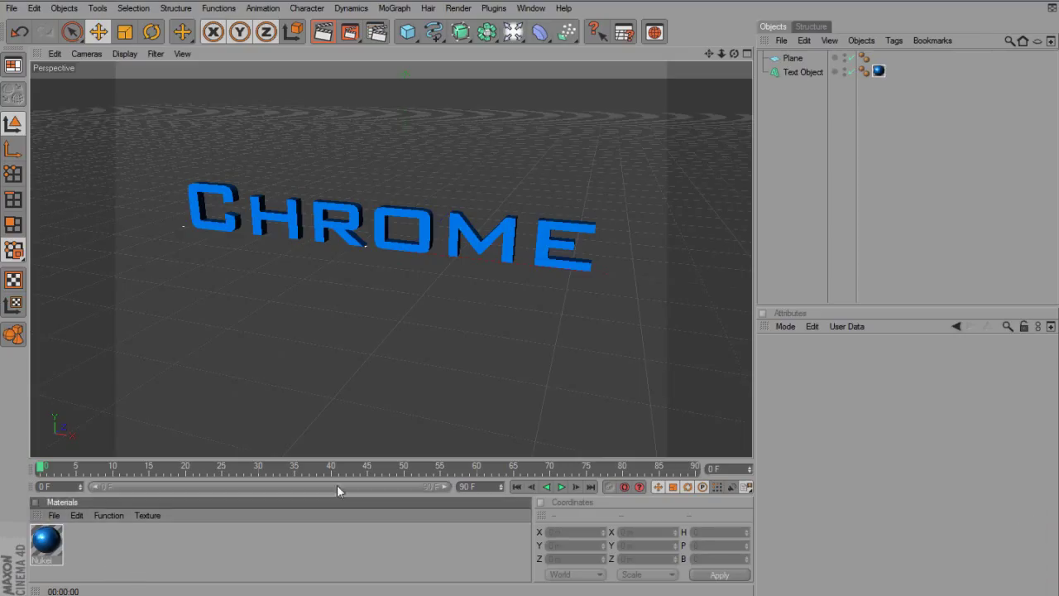
{"action": "left_click", "coordinate": [325, 33]}
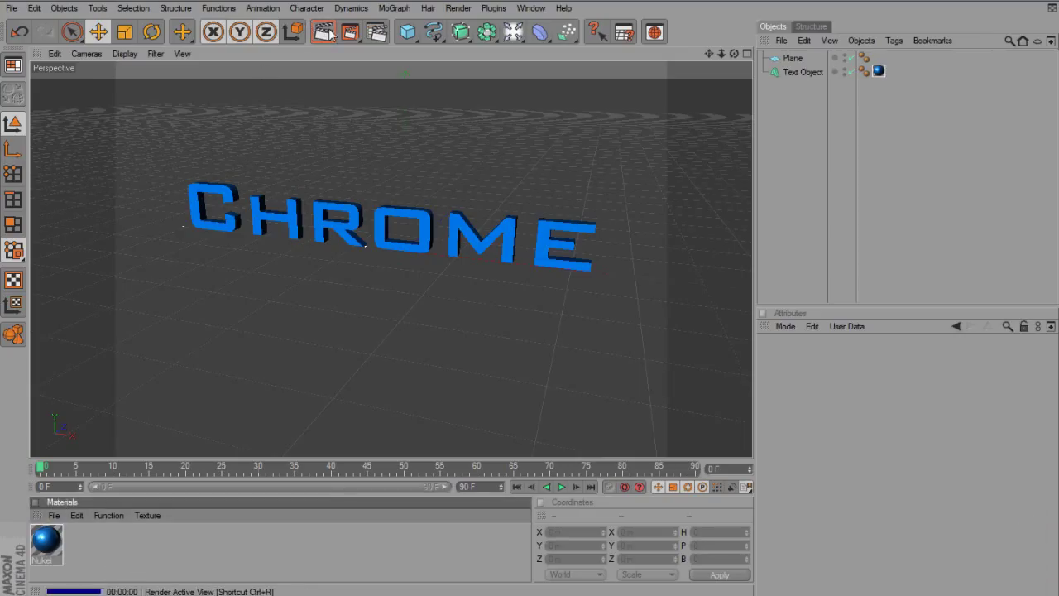
{"action": "left_click", "coordinate": [734, 54]}
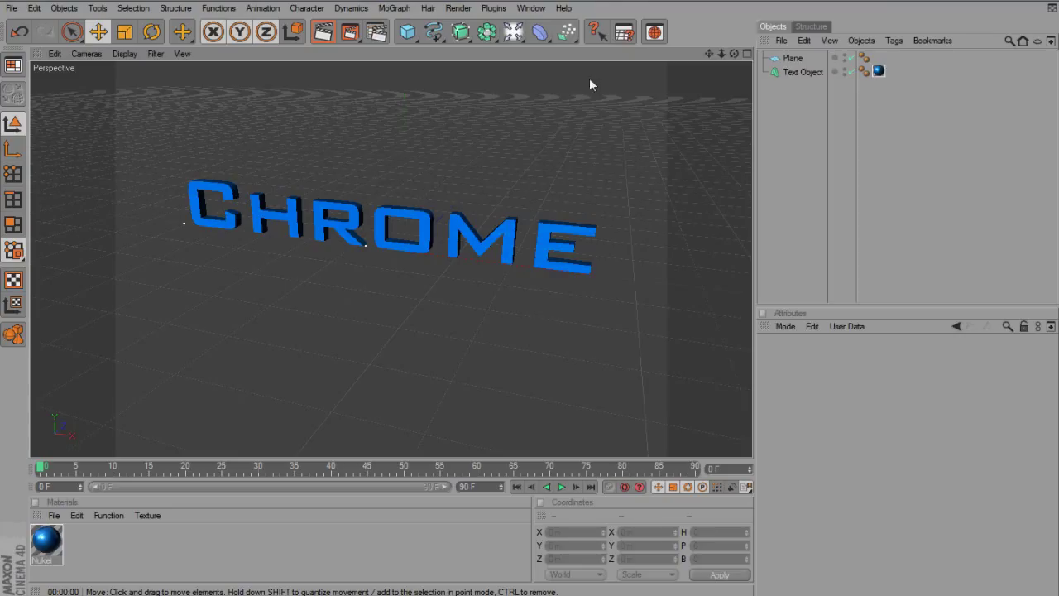
{"action": "left_click", "coordinate": [513, 32]}
Step: Raise the light to about 265 m, set Shadow Maps (Soft), and render to check shadows
{"action": "left_click_drag", "start_coordinate": [407, 161], "coordinate": [407, 23]}
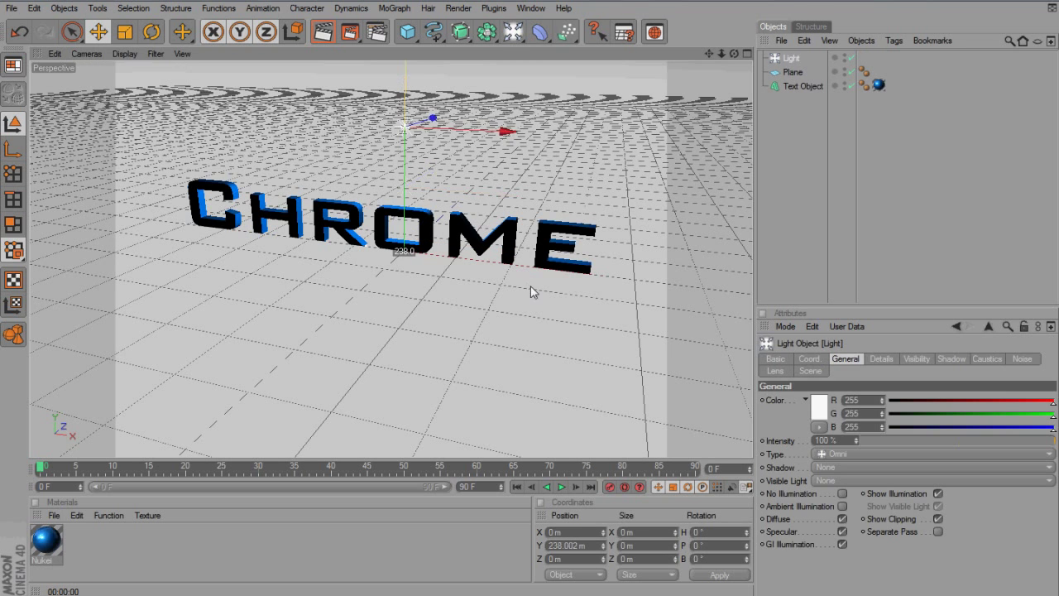
{"action": "left_click", "coordinate": [866, 468]}
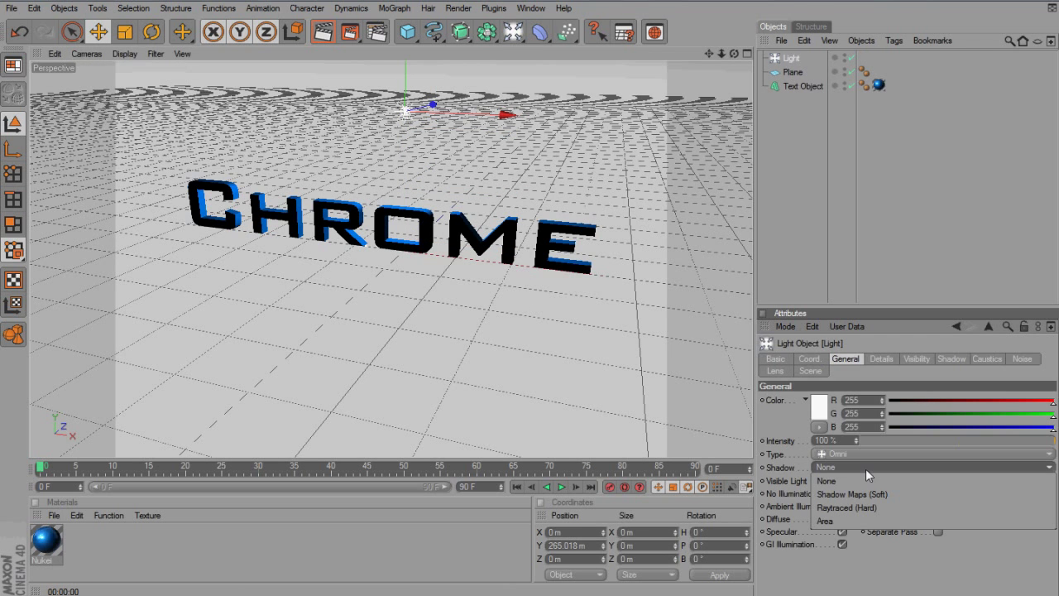
{"action": "left_click", "coordinate": [852, 488]}
{"action": "left_click", "coordinate": [322, 32]}
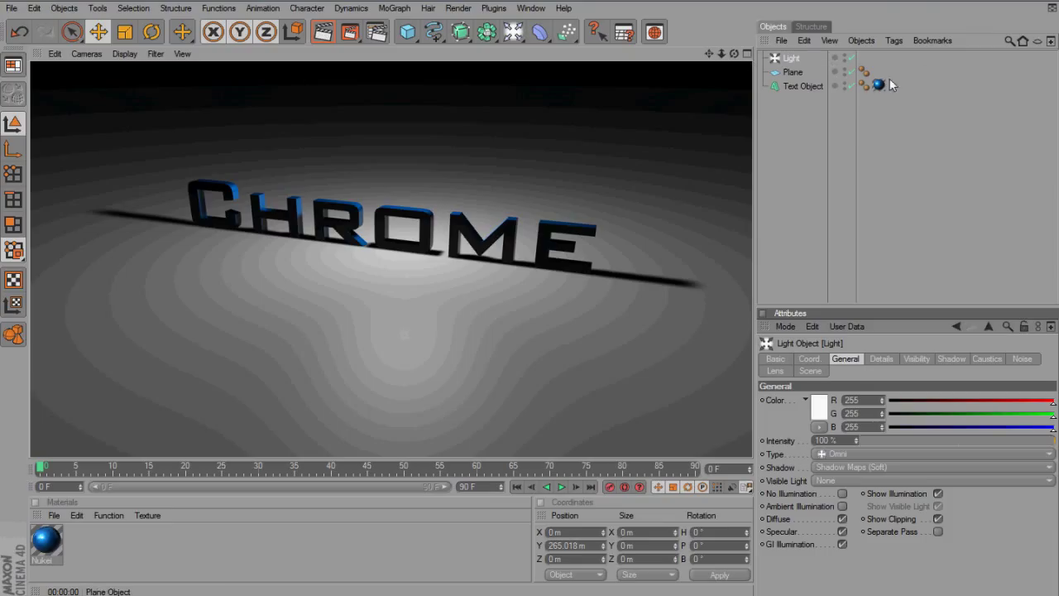
{"action": "left_click", "coordinate": [803, 86]}
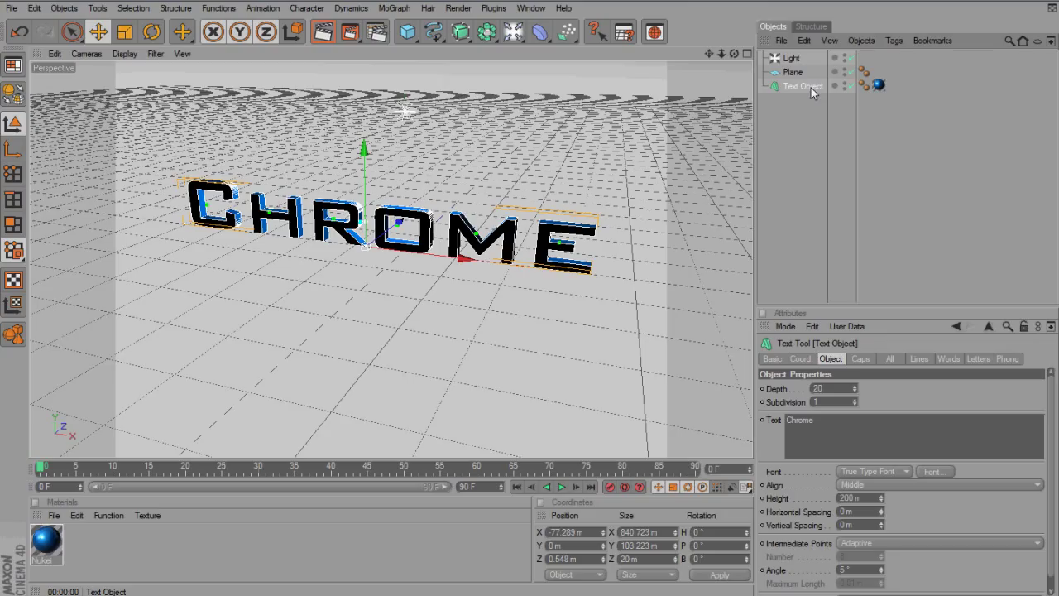
Step: Add an Explosion deformer, test its Strength, then reset it to 0 %
{"action": "left_click", "coordinate": [540, 32]}
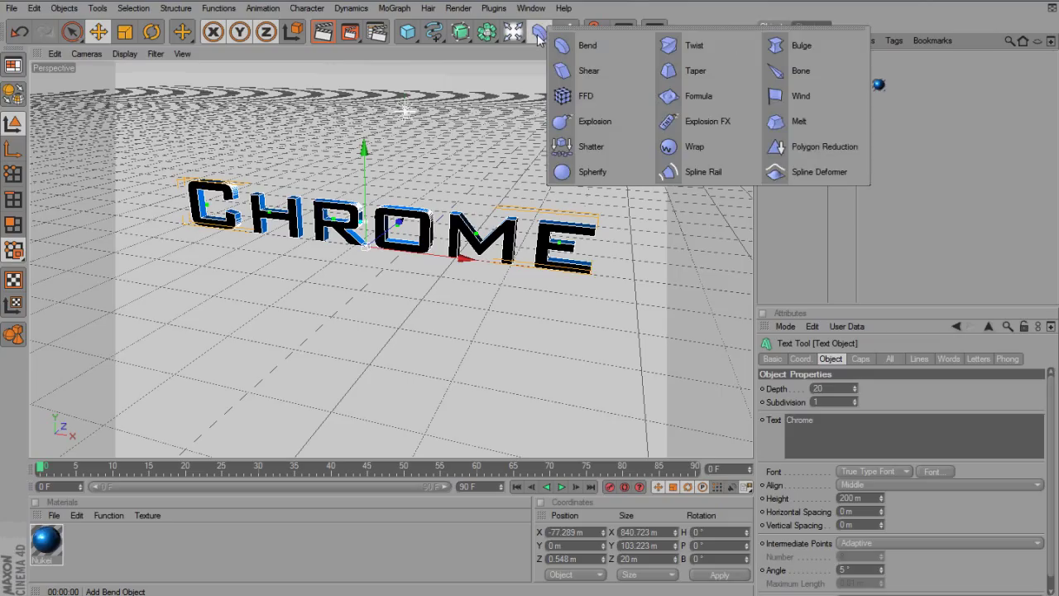
{"action": "left_click", "coordinate": [634, 121]}
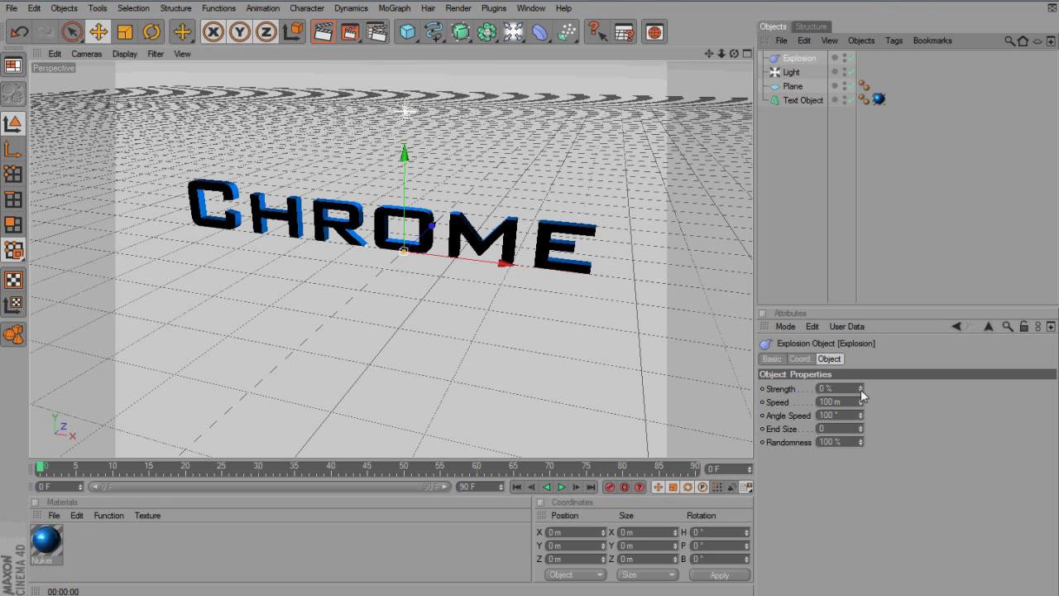
{"action": "left_click_drag", "start_coordinate": [861, 388], "coordinate": [864, 384]}
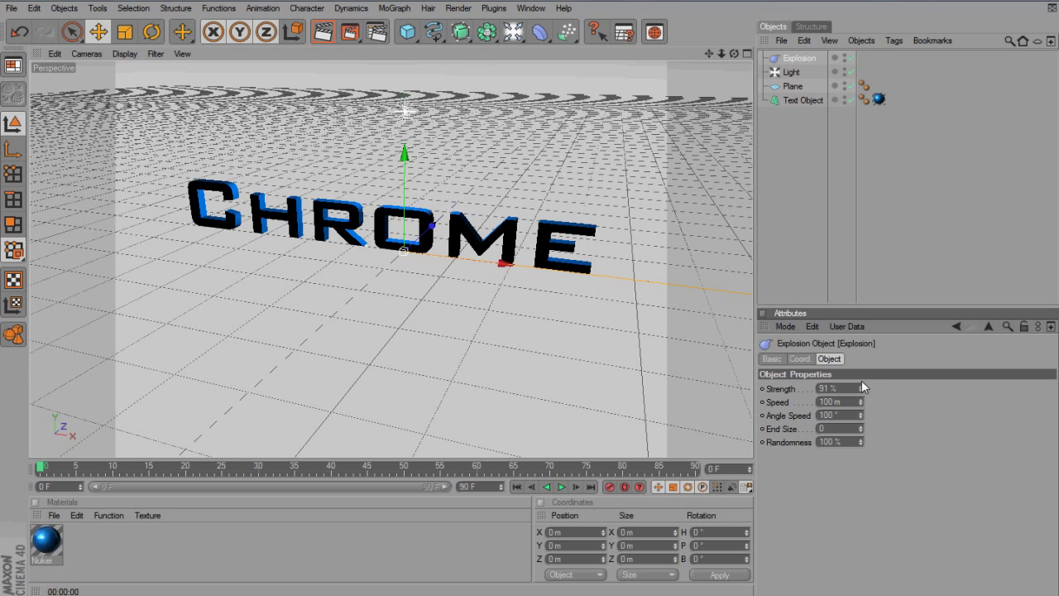
{"action": "key", "text": "Delete"}
{"action": "left_click_drag", "start_coordinate": [539, 32], "coordinate": [633, 121]}
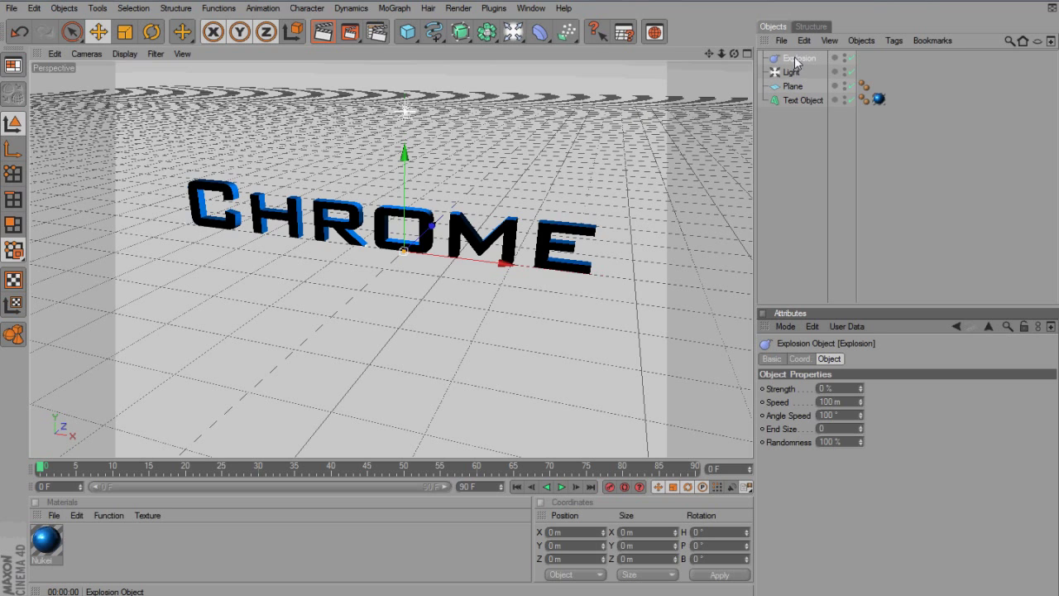
Step: Nest the Explosion deformer under the Text Object and select it
{"action": "left_click_drag", "start_coordinate": [796, 63], "coordinate": [798, 101]}
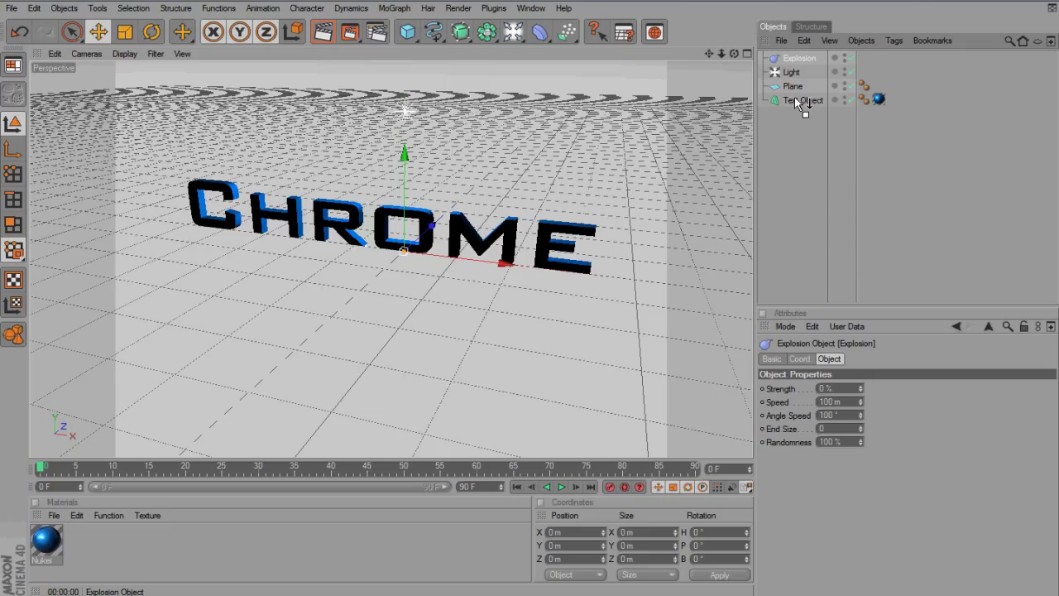
{"action": "left_click_drag", "start_coordinate": [796, 100], "coordinate": [797, 101]}
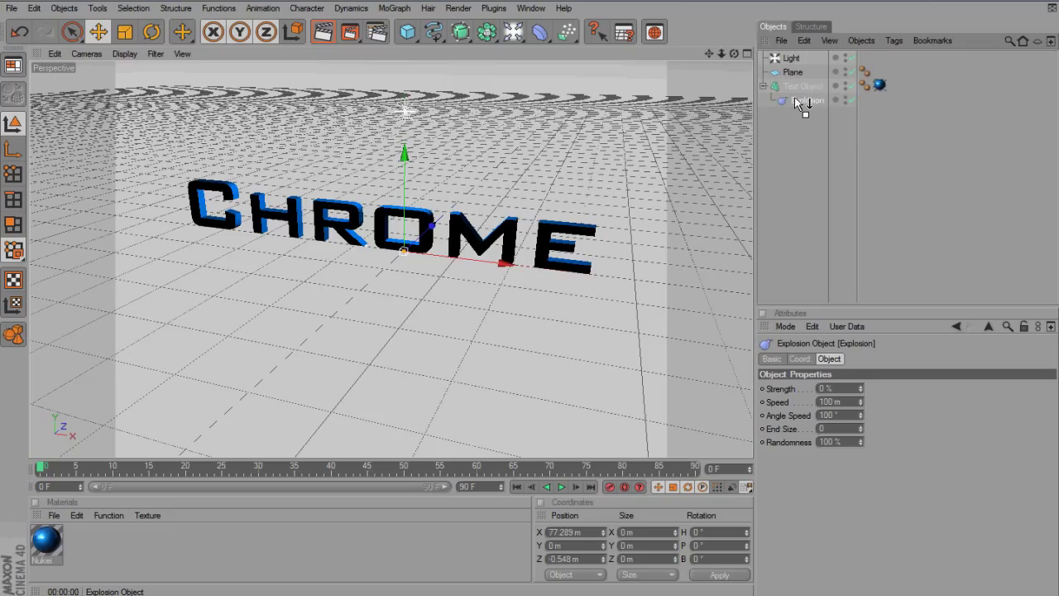
{"action": "left_click", "coordinate": [799, 88]}
{"action": "left_click", "coordinate": [798, 101]}
{"action": "left_click", "coordinate": [799, 91]}
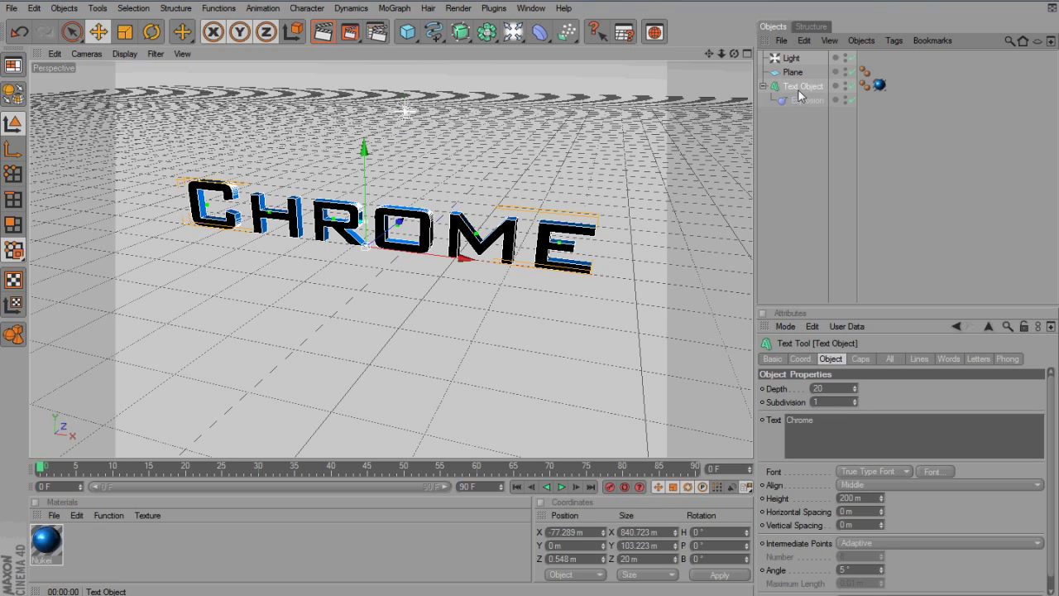
{"action": "left_click", "coordinate": [799, 101]}
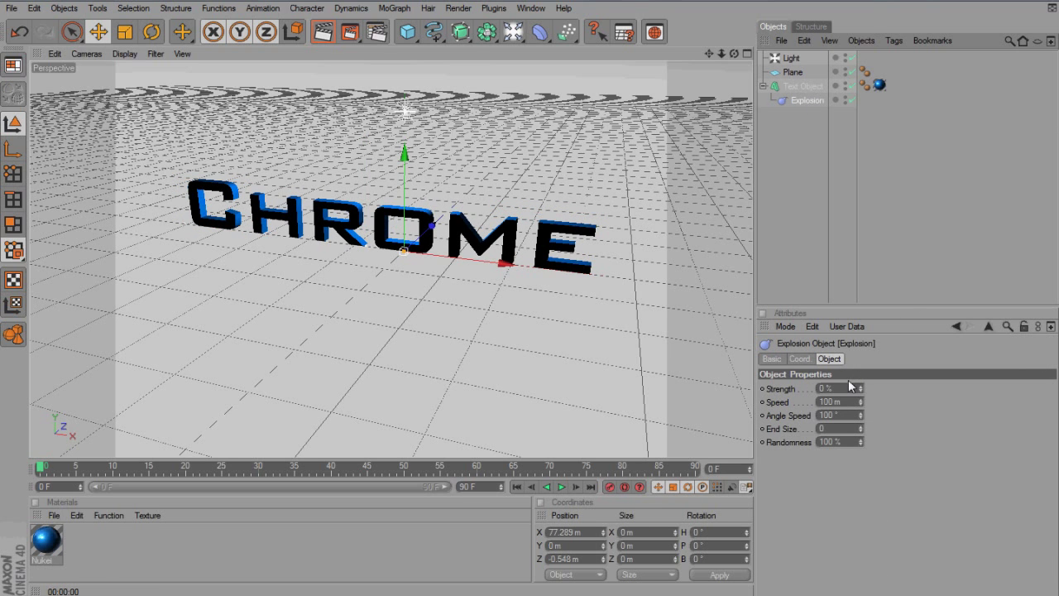
Step: Tune the Explosion Strength down to 8%, rendering to compare the scattered letters
{"action": "left_click_drag", "start_coordinate": [861, 386], "coordinate": [861, 386]}
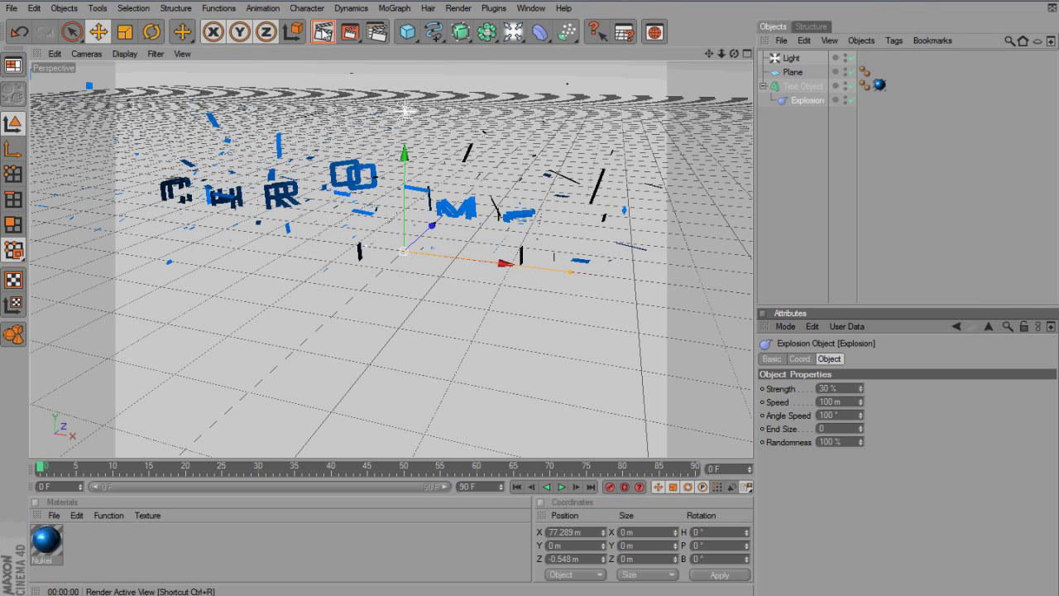
{"action": "left_click", "coordinate": [323, 32]}
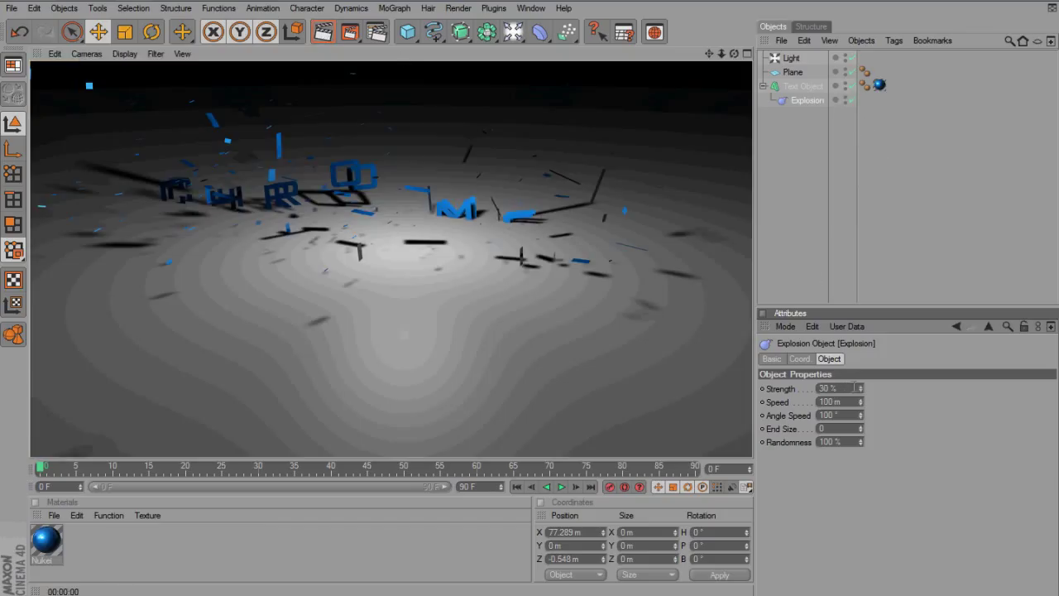
{"action": "left_click_drag", "start_coordinate": [860, 388], "coordinate": [863, 397]}
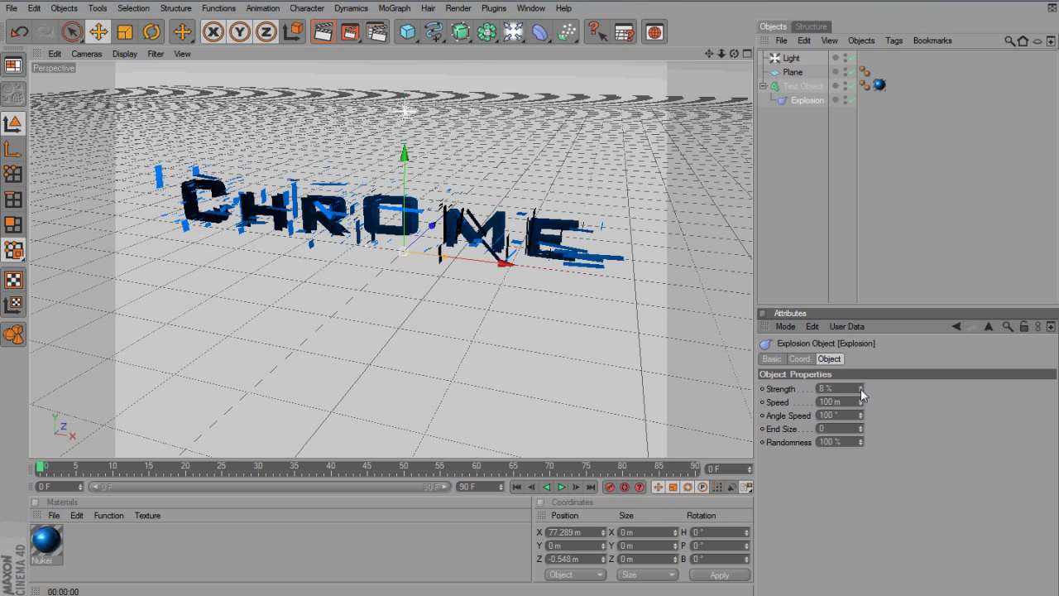
{"action": "left_click", "coordinate": [331, 39]}
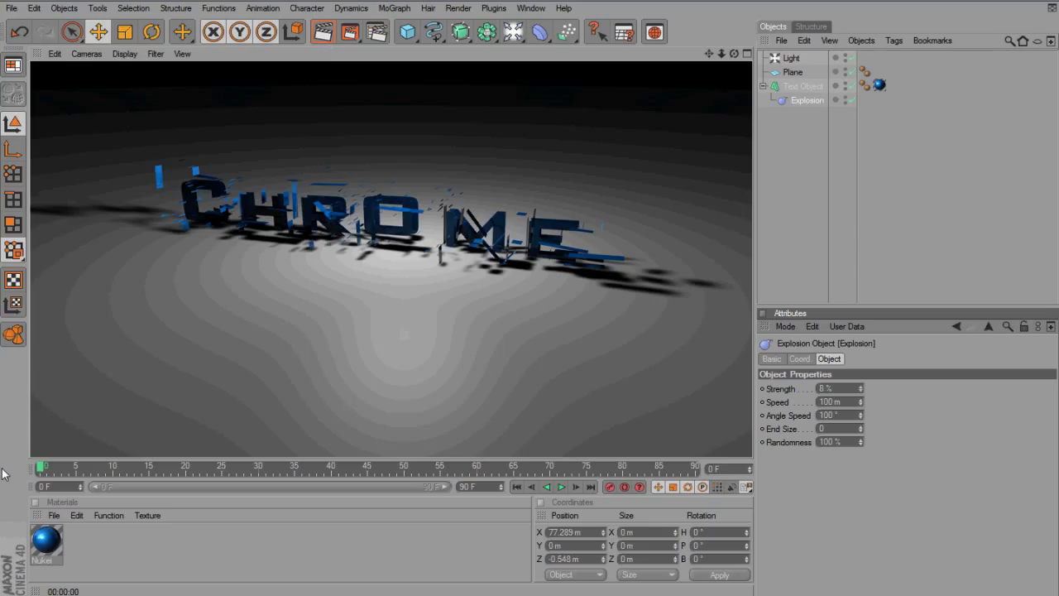
{"action": "left_click", "coordinate": [39, 471]}
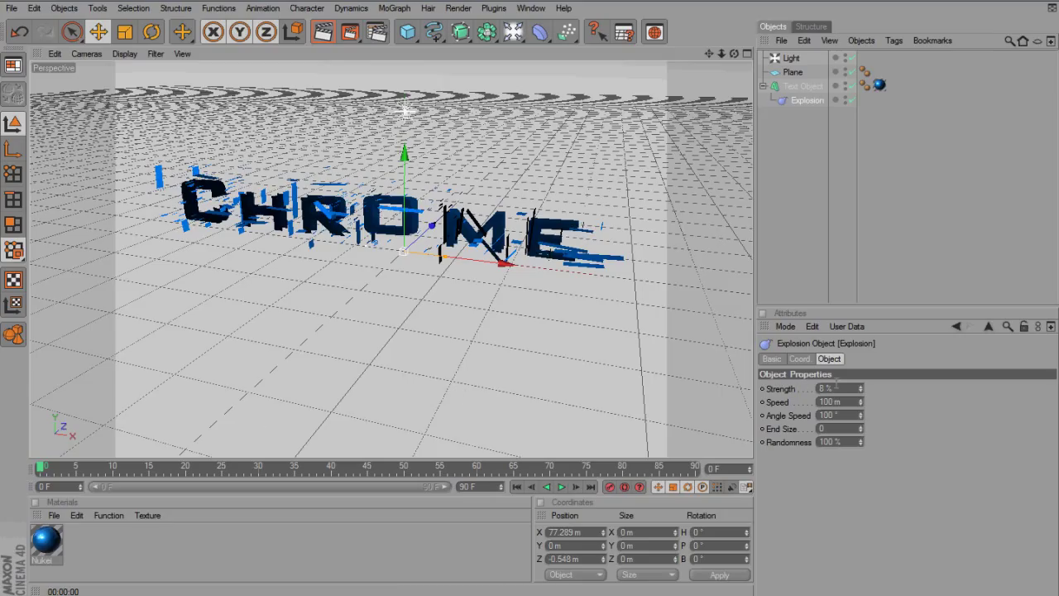
Step: With Auto Keyframing on, key Explosion Strength at 0% on frame 0
{"action": "left_click", "coordinate": [863, 387]}
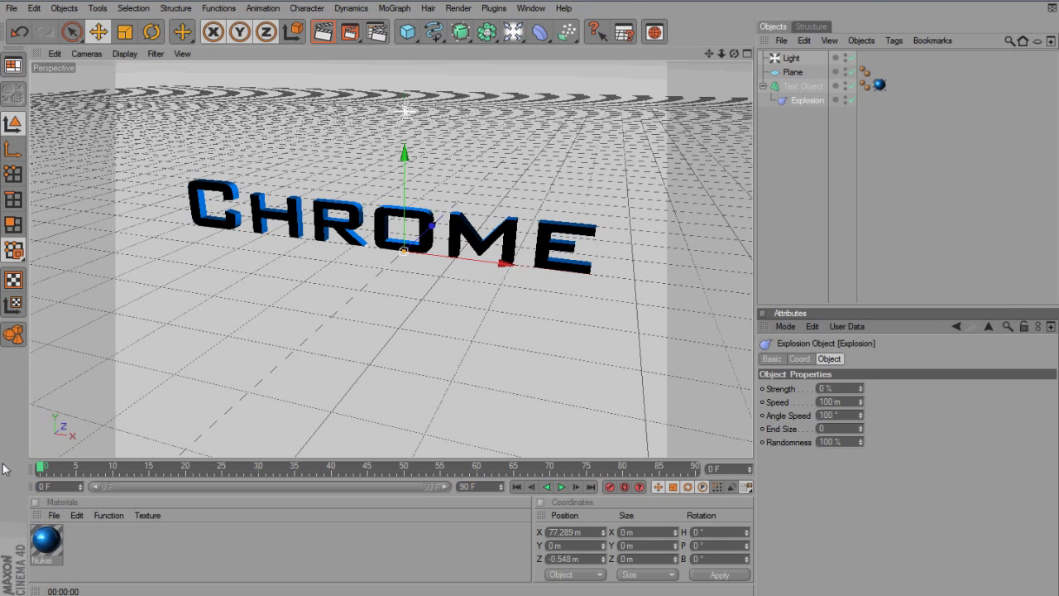
{"action": "left_click", "coordinate": [42, 468]}
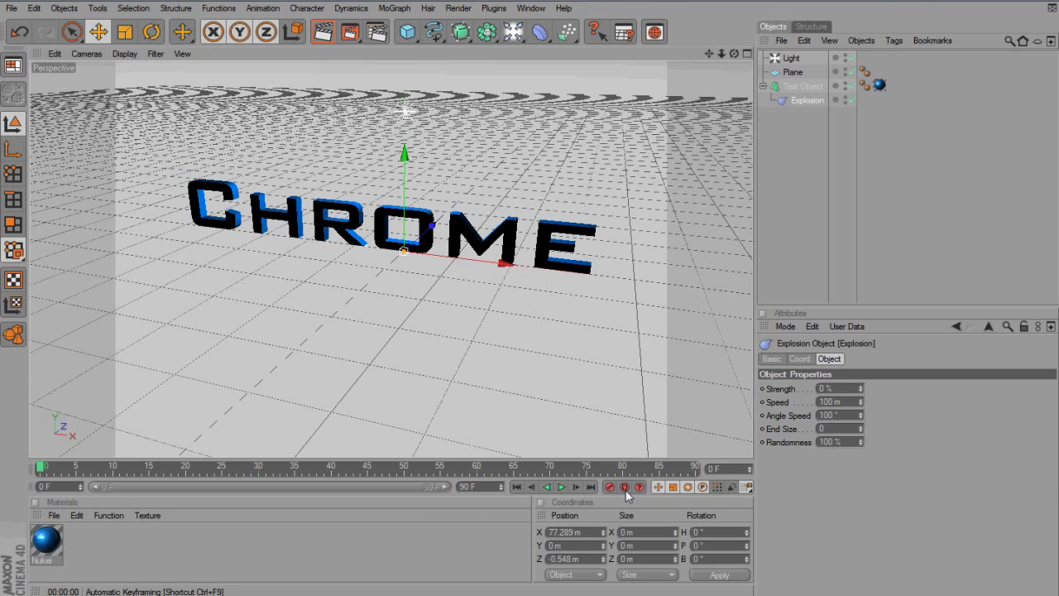
{"action": "left_click", "coordinate": [625, 488]}
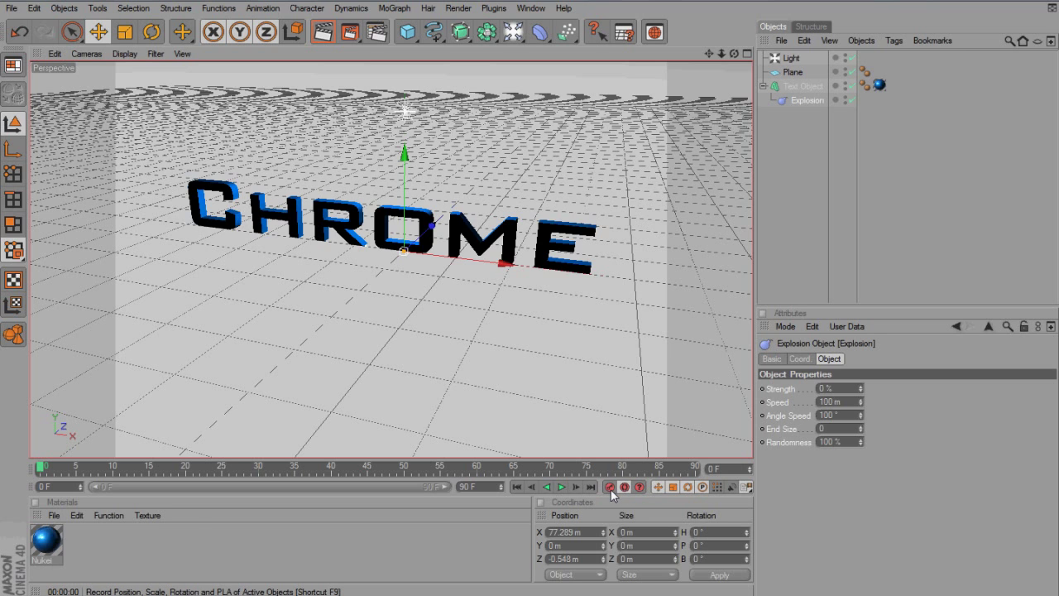
{"action": "left_click", "coordinate": [610, 487]}
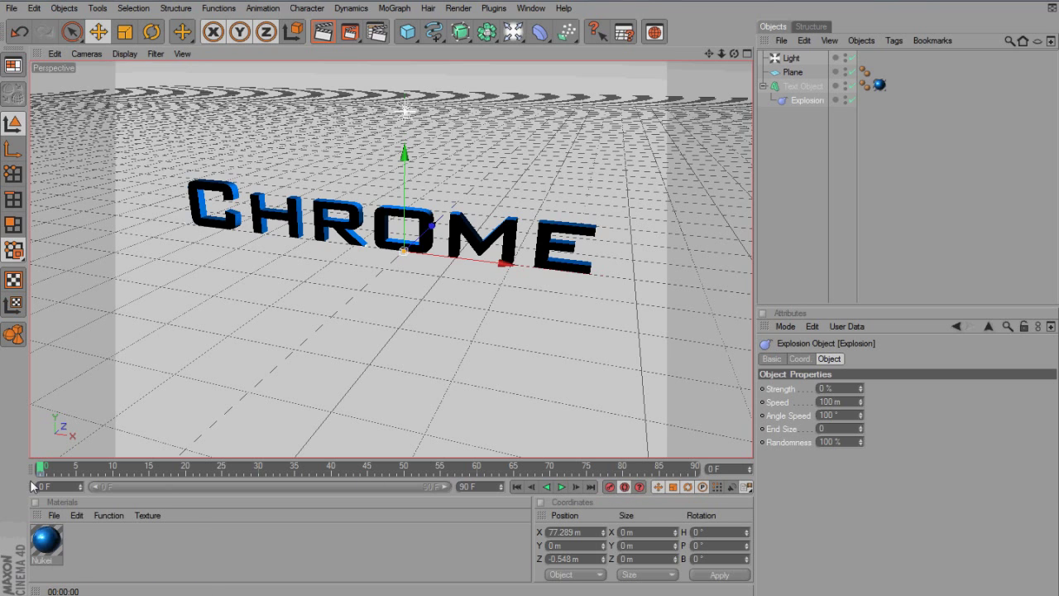
Step: At frame 30, key Explosion Strength at 100%, then lower it to about 55%
{"action": "left_click_drag", "start_coordinate": [42, 468], "coordinate": [259, 466]}
{"action": "double_click", "coordinate": [825, 389]}
{"action": "type", "text": "100"}
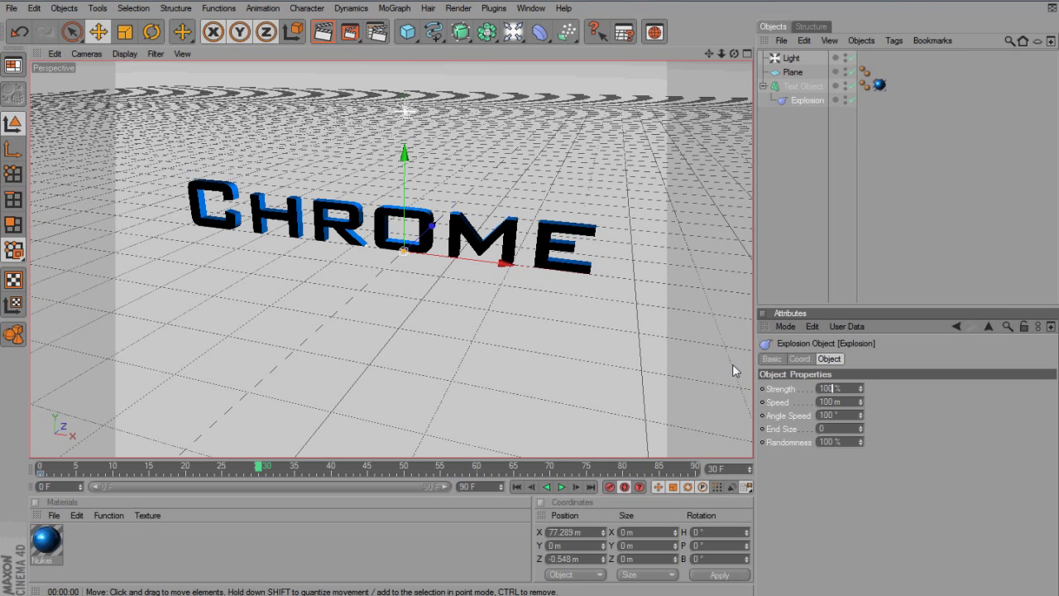
{"action": "key", "text": "Return"}
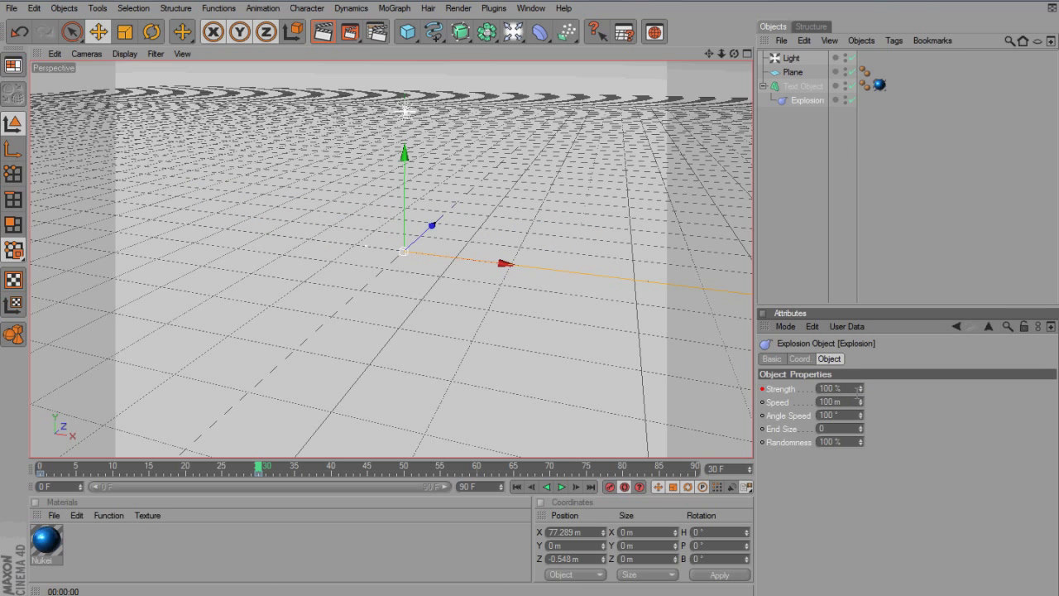
{"action": "left_click_drag", "start_coordinate": [864, 390], "coordinate": [865, 394]}
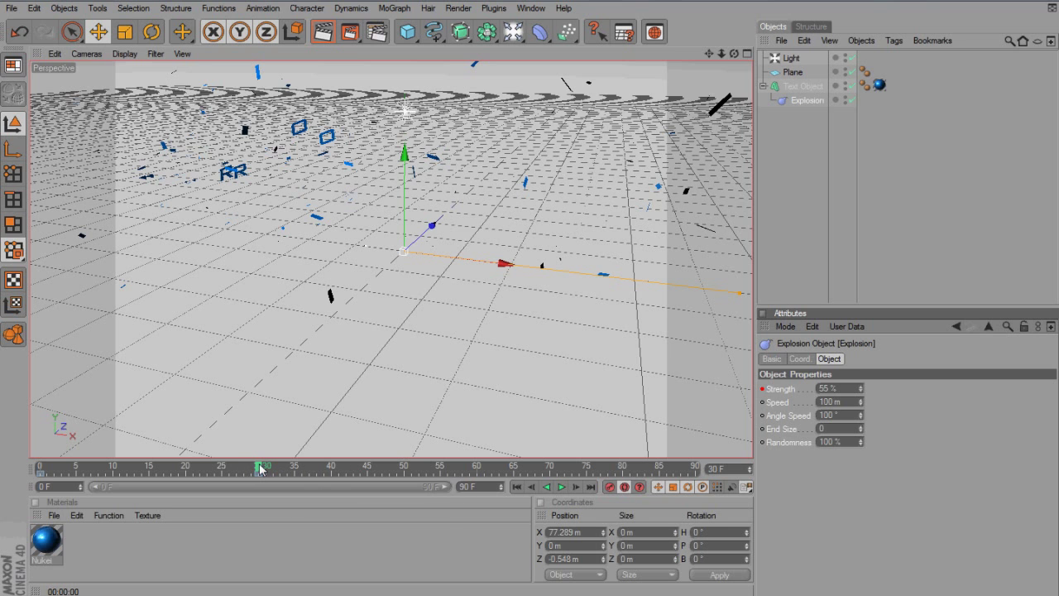
Step: Scrub back to frame 13 and render the half-shattered CHROME text
{"action": "left_click_drag", "start_coordinate": [260, 468], "coordinate": [134, 469]}
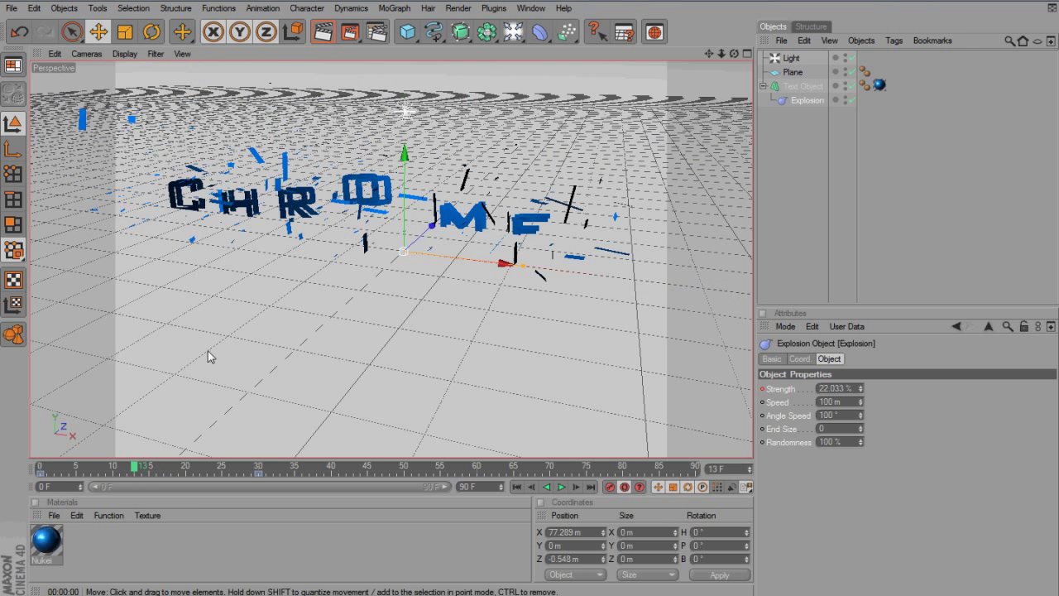
{"action": "left_click", "coordinate": [331, 35]}
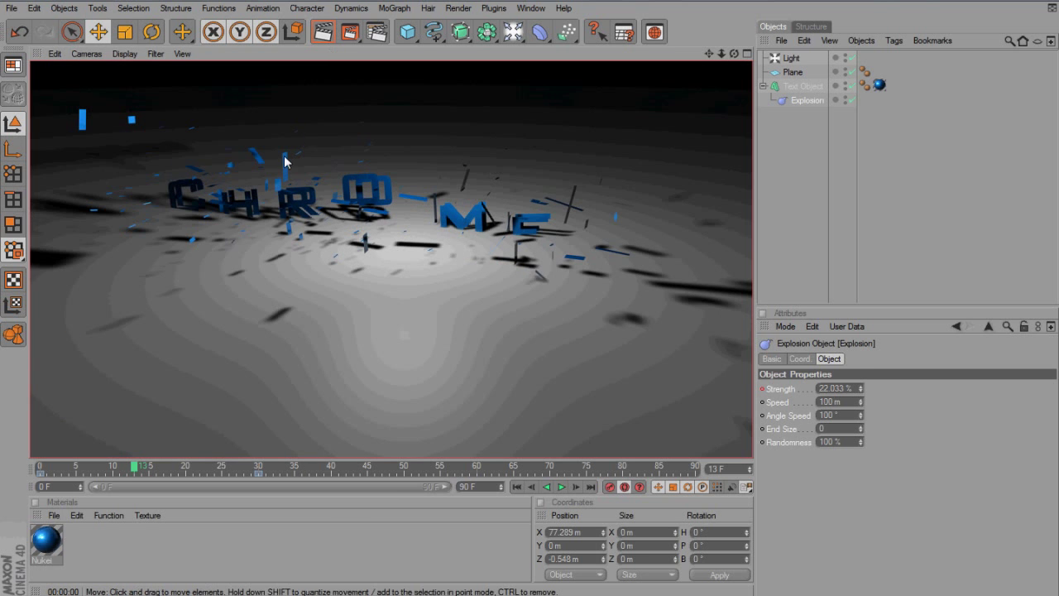
{"action": "left_click", "coordinate": [284, 160]}
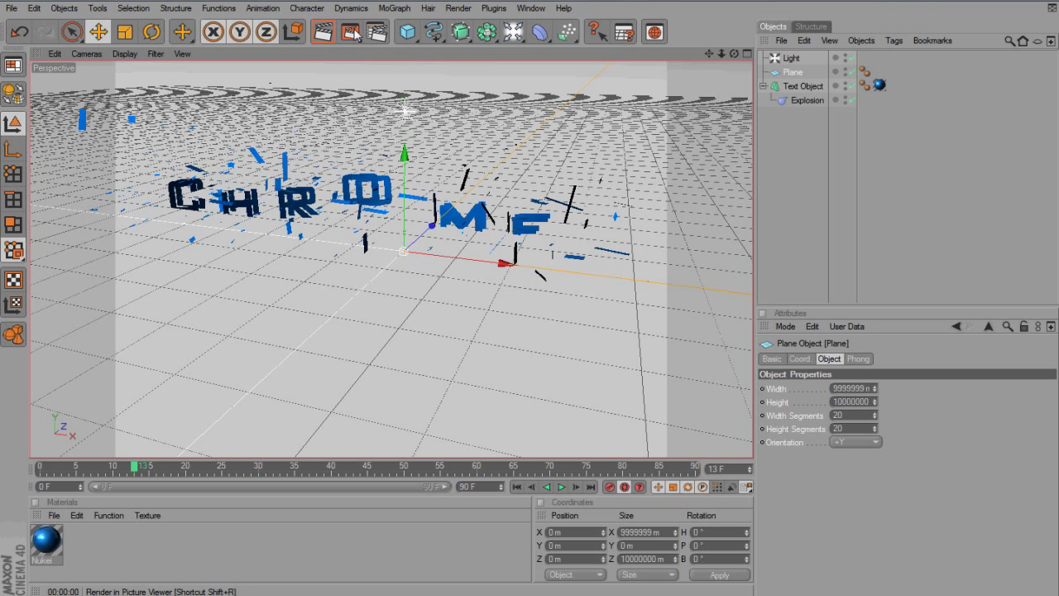
Step: Render a 320x240, 91-frame full-render preview of the explosion and play it forwards and backwards
{"action": "left_click_drag", "start_coordinate": [356, 37], "coordinate": [369, 181]}
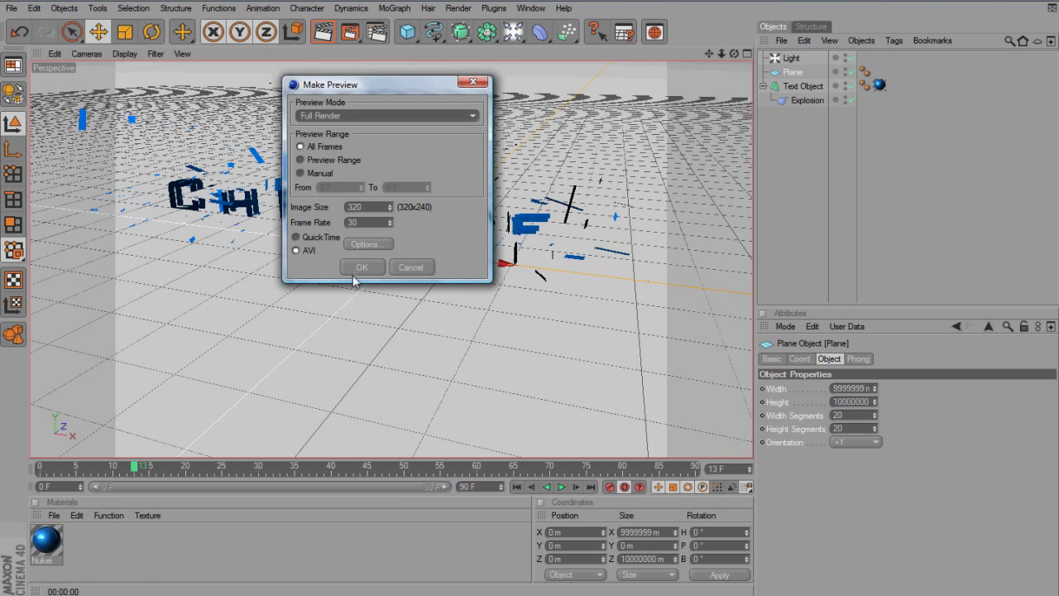
{"action": "left_click", "coordinate": [354, 270]}
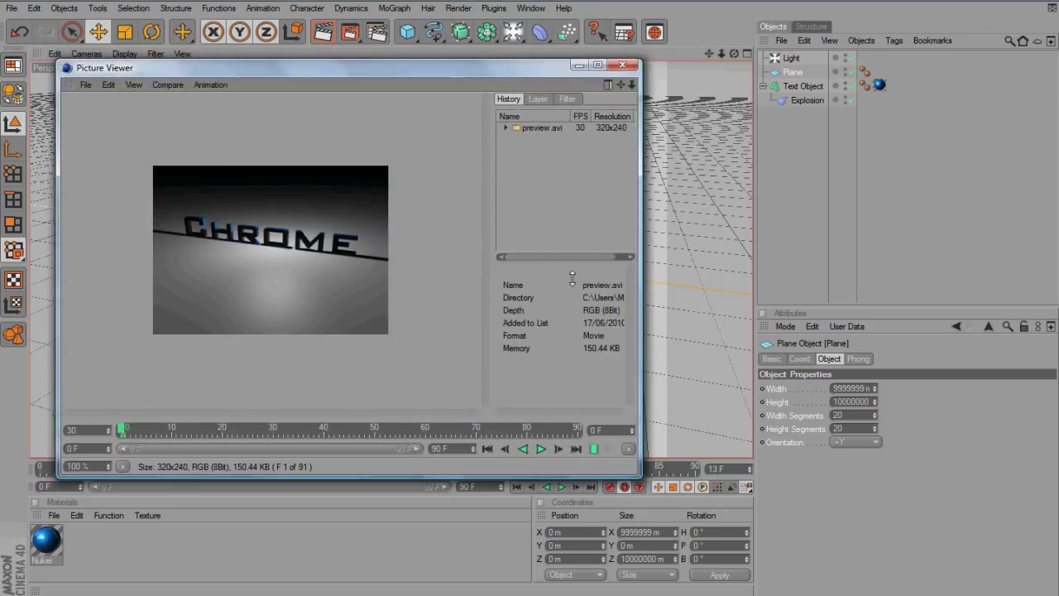
{"action": "left_click", "coordinate": [543, 448]}
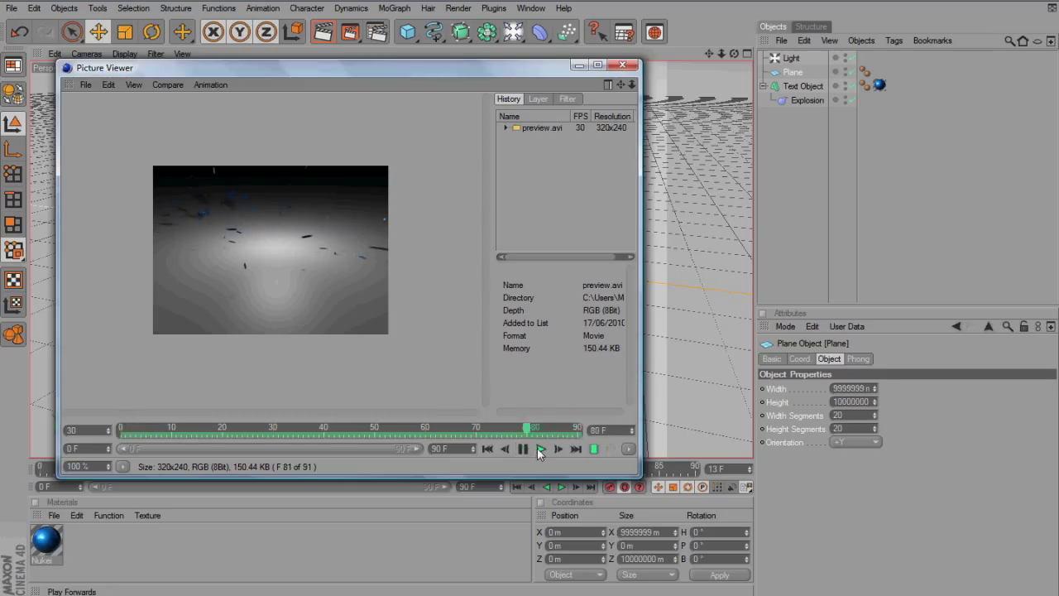
{"action": "left_click", "coordinate": [525, 448]}
{"action": "left_click", "coordinate": [539, 449]}
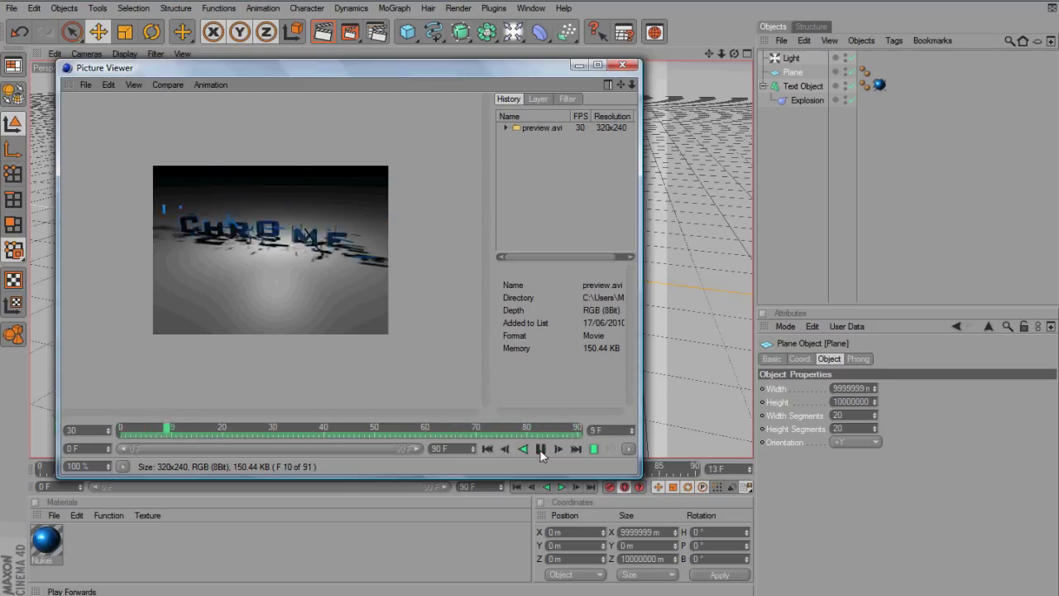
{"action": "left_click", "coordinate": [621, 65]}
Step: Lower the Explosion deformer's Randomness from 100% to 41%
{"action": "left_click", "coordinate": [859, 212]}
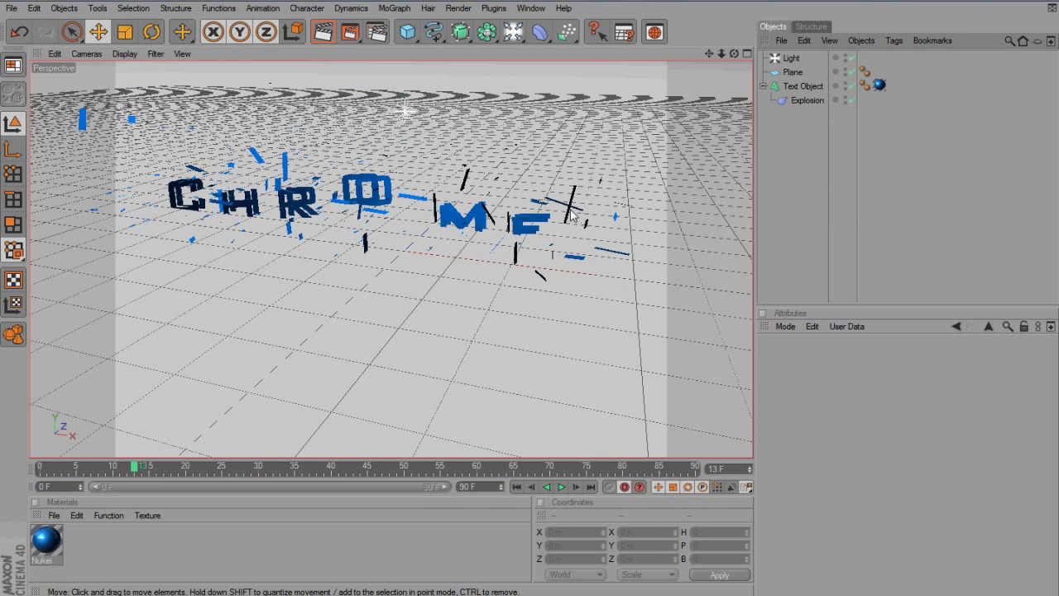
{"action": "left_click", "coordinate": [535, 298]}
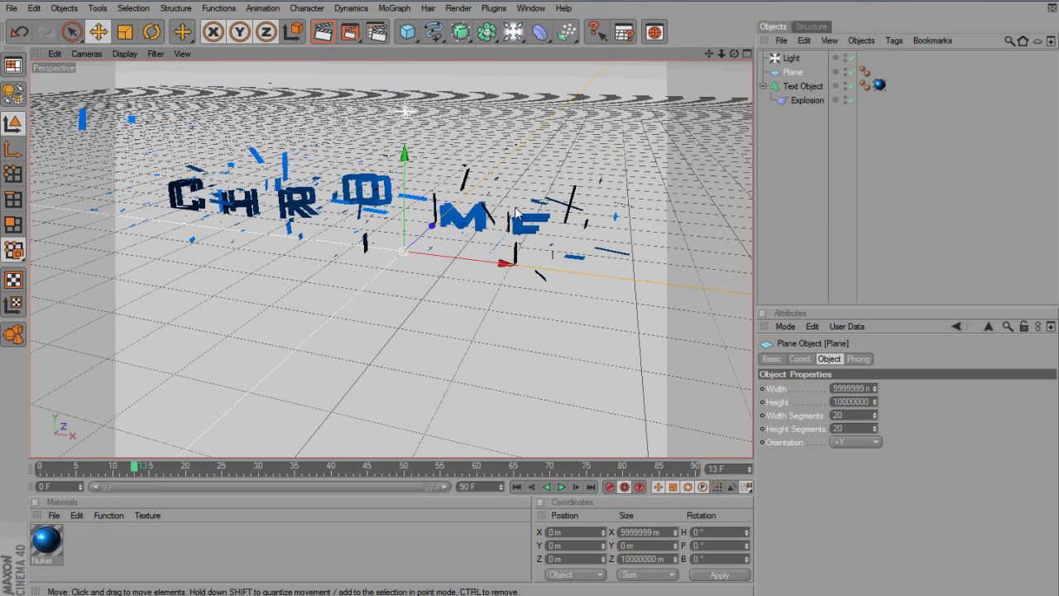
{"action": "left_click", "coordinate": [807, 100]}
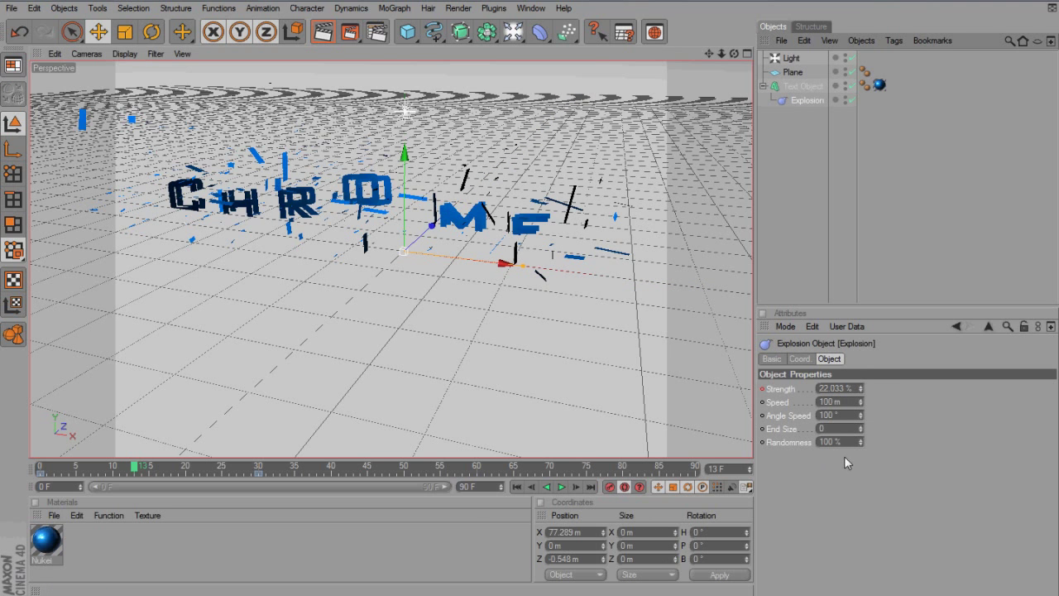
{"action": "left_click_drag", "start_coordinate": [860, 442], "coordinate": [863, 432]}
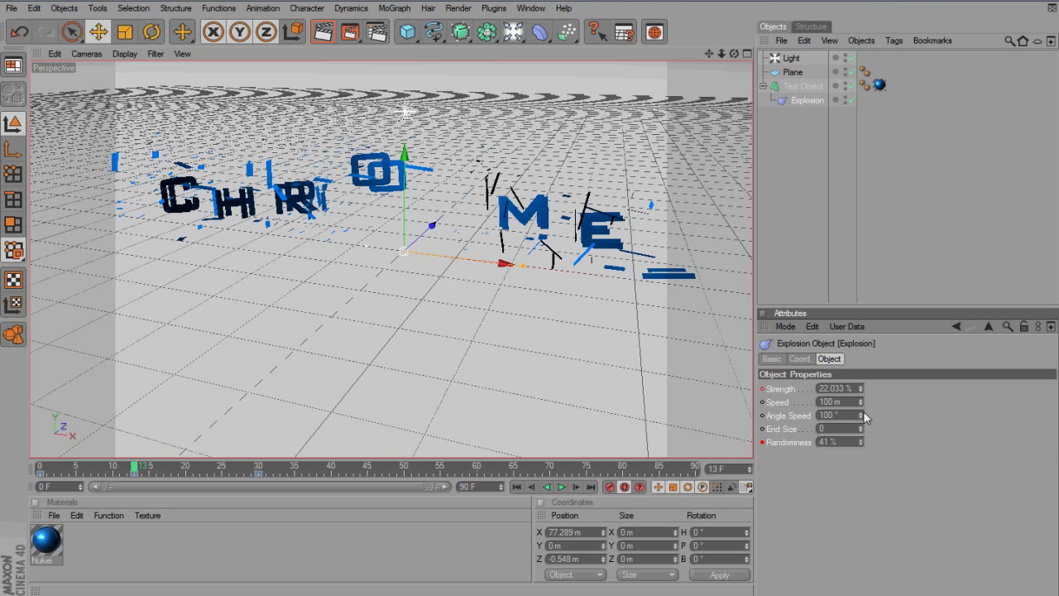